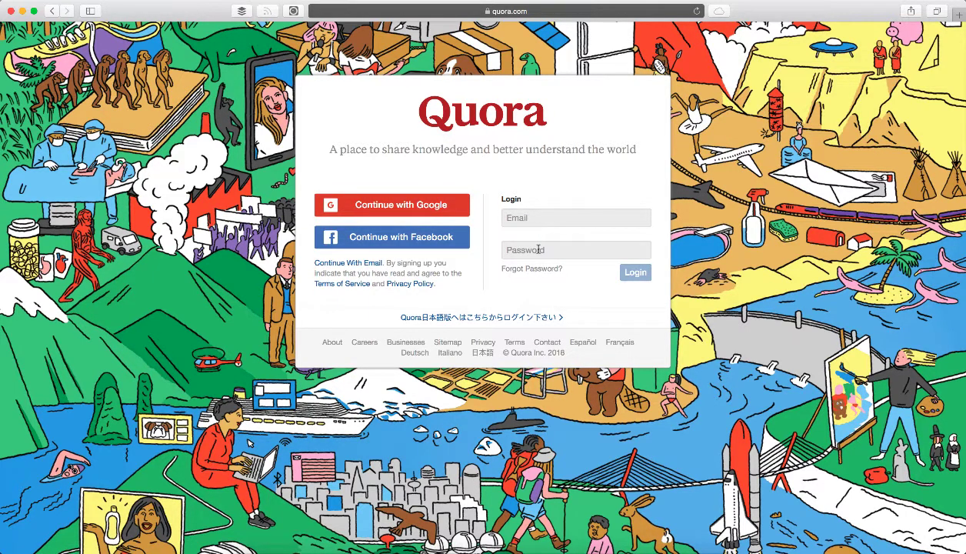
Sign up by email with the first name, last name, email address and account password, confirm the robot check and submit the registration
{"action": "left_click", "coordinate": [365, 262]}
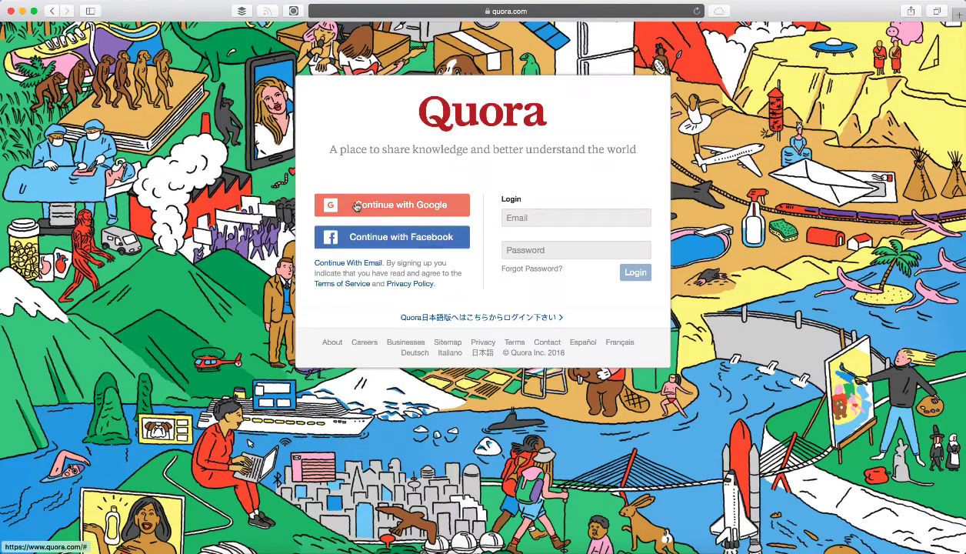
{"action": "left_click", "coordinate": [348, 264]}
{"action": "left_click", "coordinate": [369, 229]}
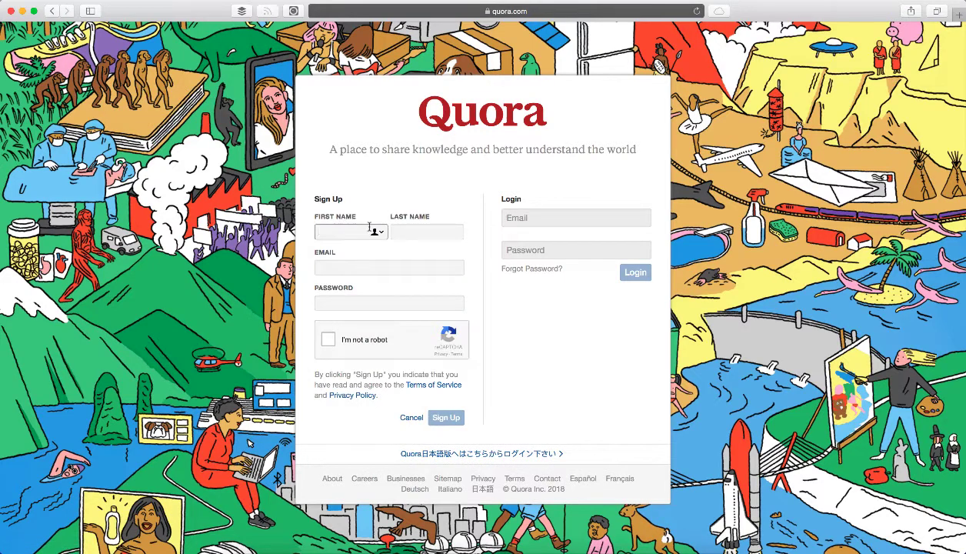
{"action": "left_click", "coordinate": [374, 232]}
{"action": "left_click", "coordinate": [328, 340]}
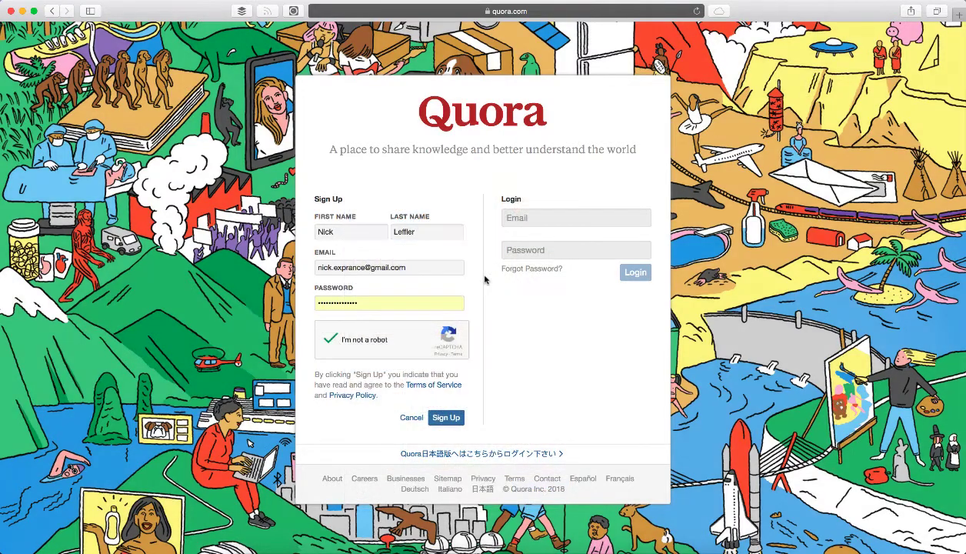
{"action": "left_click", "coordinate": [446, 419]}
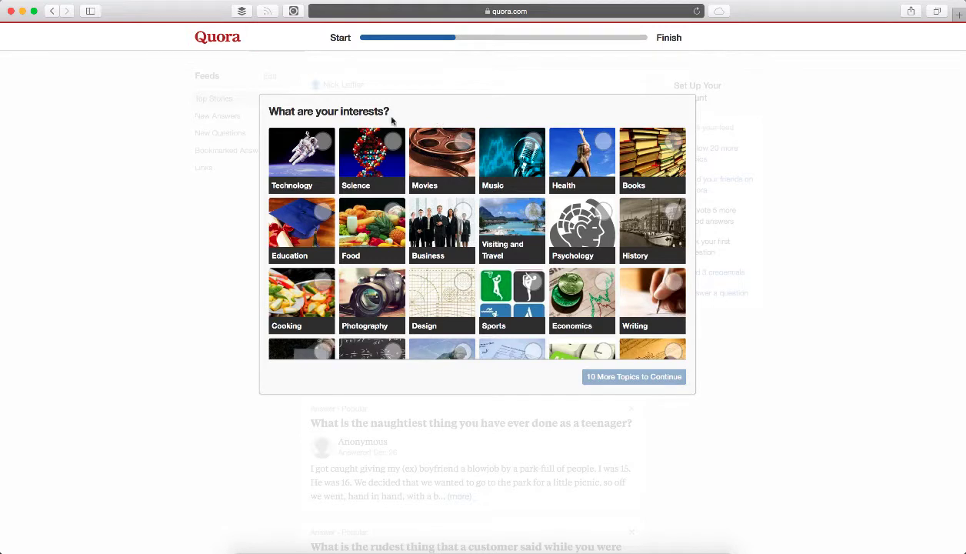
Choose Technology, Science and Business as interests
{"action": "left_click", "coordinate": [333, 145]}
{"action": "left_click", "coordinate": [384, 143]}
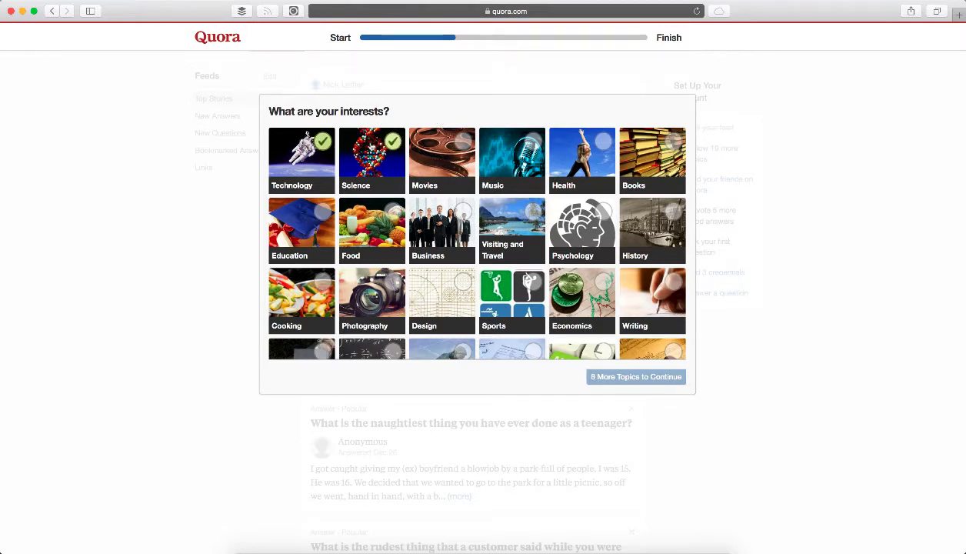
{"action": "left_click", "coordinate": [444, 203]}
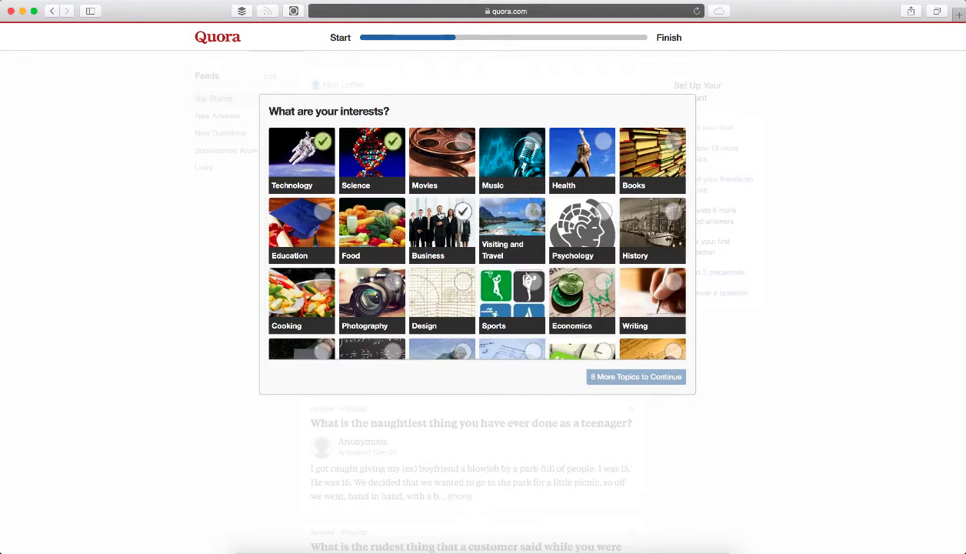
Add Business Strategy, Small Businesses and Marketing Strategy to the selected interests
{"action": "scroll", "coordinate": [443, 223], "scroll_direction": "down", "scroll_amount": 5}
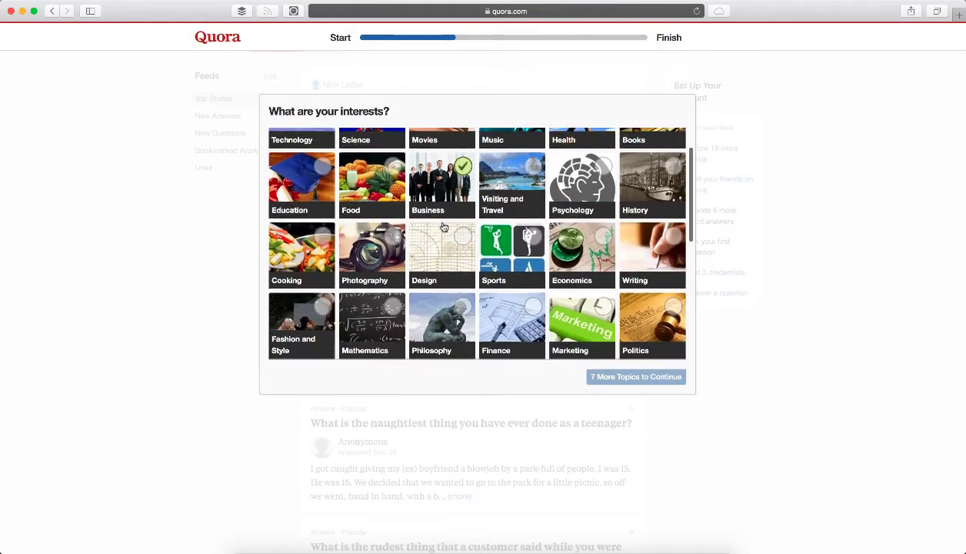
{"action": "scroll", "coordinate": [444, 227], "scroll_direction": "down", "scroll_amount": 2}
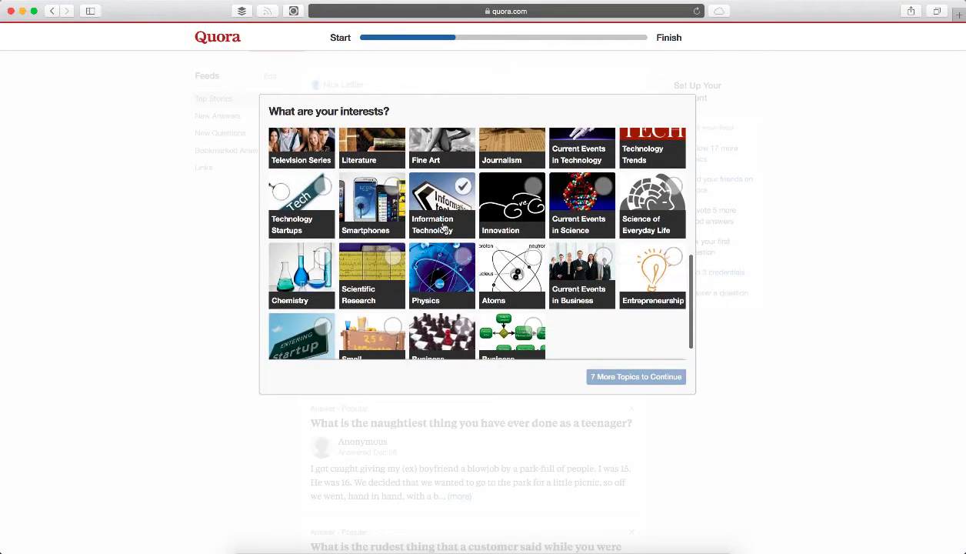
{"action": "scroll", "coordinate": [444, 227], "scroll_direction": "down", "scroll_amount": 1}
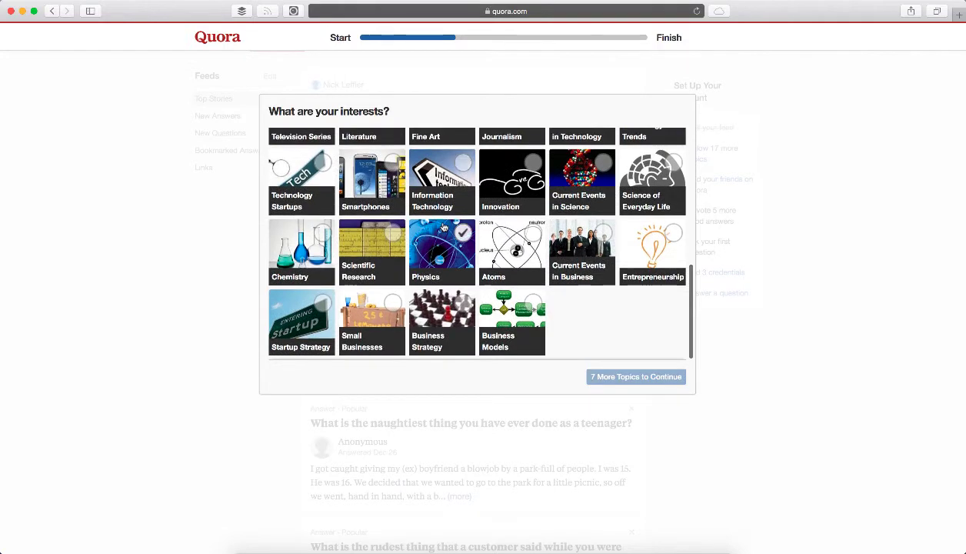
{"action": "left_click", "coordinate": [454, 300]}
{"action": "left_click", "coordinate": [388, 303]}
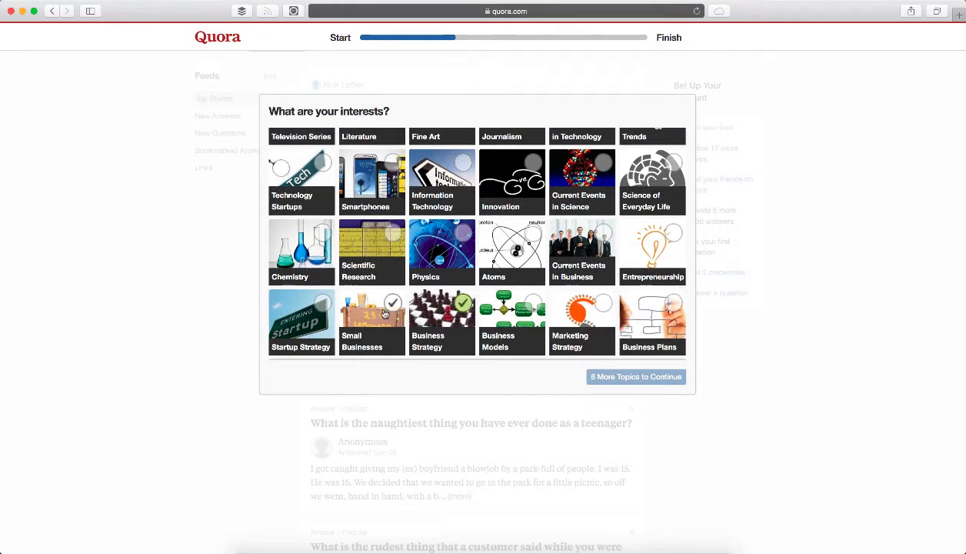
{"action": "scroll", "coordinate": [462, 302], "scroll_direction": "down", "scroll_amount": 3}
{"action": "left_click", "coordinate": [556, 231]}
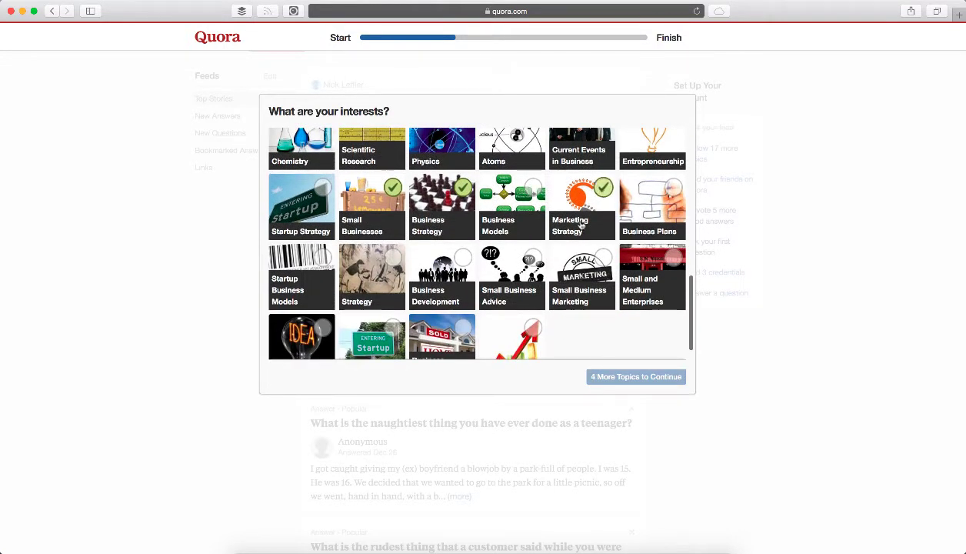
Add Small Business Marketing and Small and Medium Enterprises to the selected interests
{"action": "scroll", "coordinate": [578, 218], "scroll_direction": "down", "scroll_amount": 3}
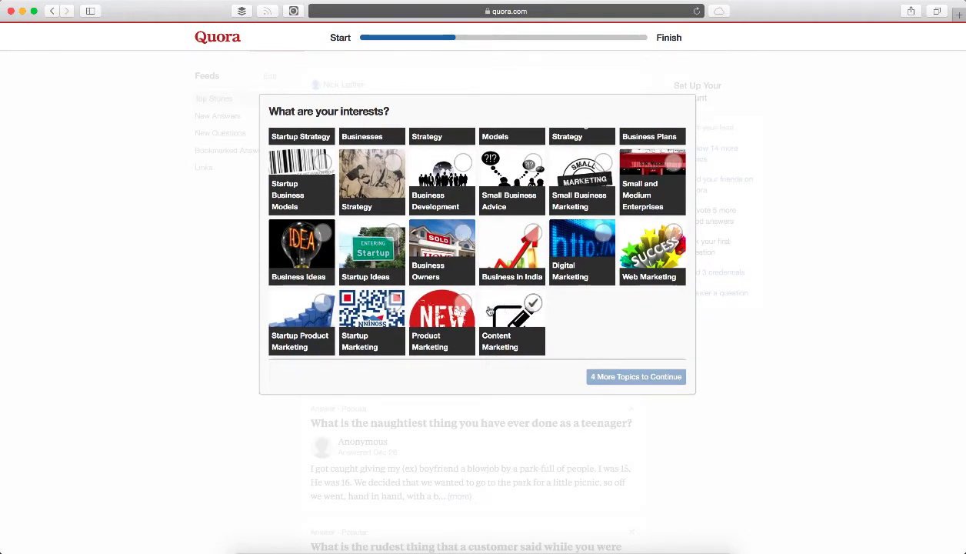
{"action": "scroll", "coordinate": [593, 218], "scroll_direction": "up", "scroll_amount": 2}
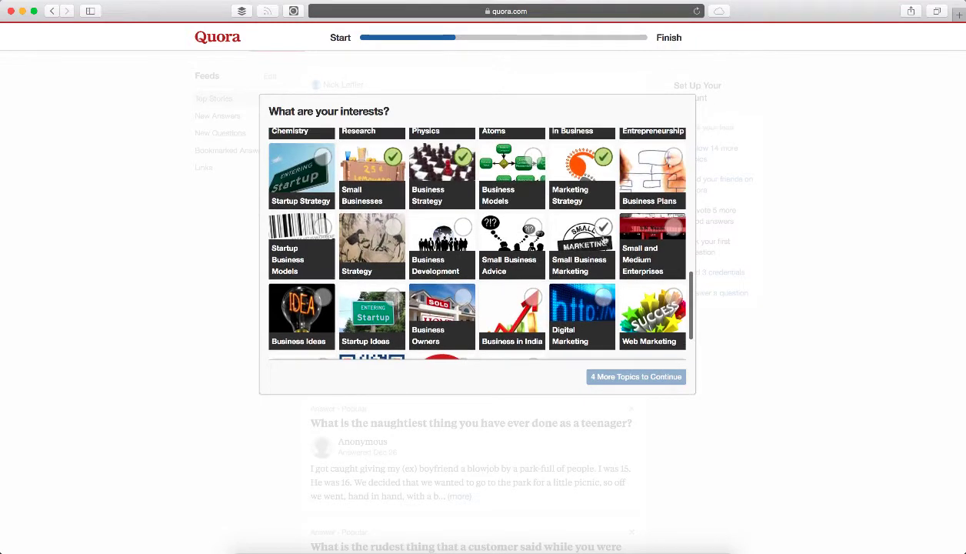
{"action": "left_click", "coordinate": [590, 231]}
{"action": "left_click", "coordinate": [672, 224]}
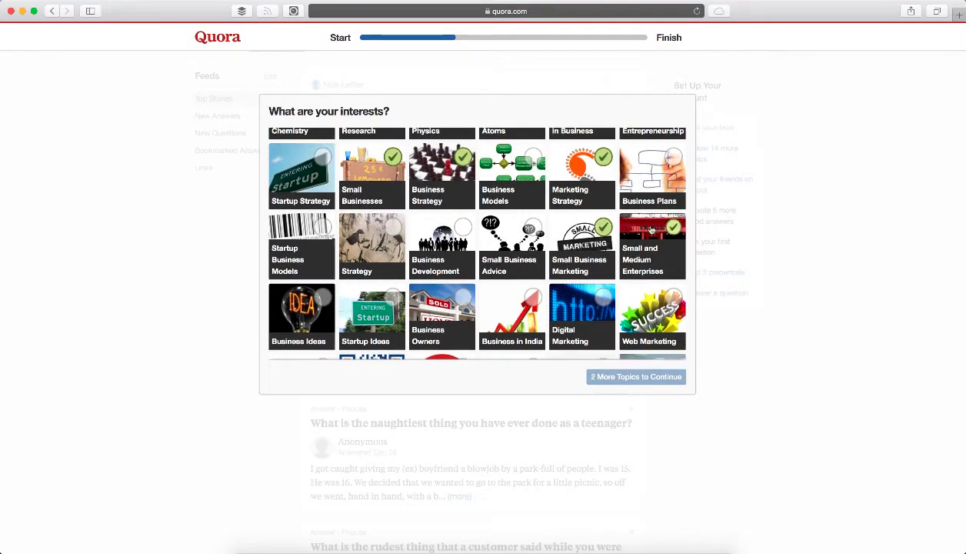
Add E-Commerce and Content Marketing to the interests, leave Product Marketing unselected, and continue the account setup
{"action": "scroll", "coordinate": [527, 238], "scroll_direction": "down", "scroll_amount": 3}
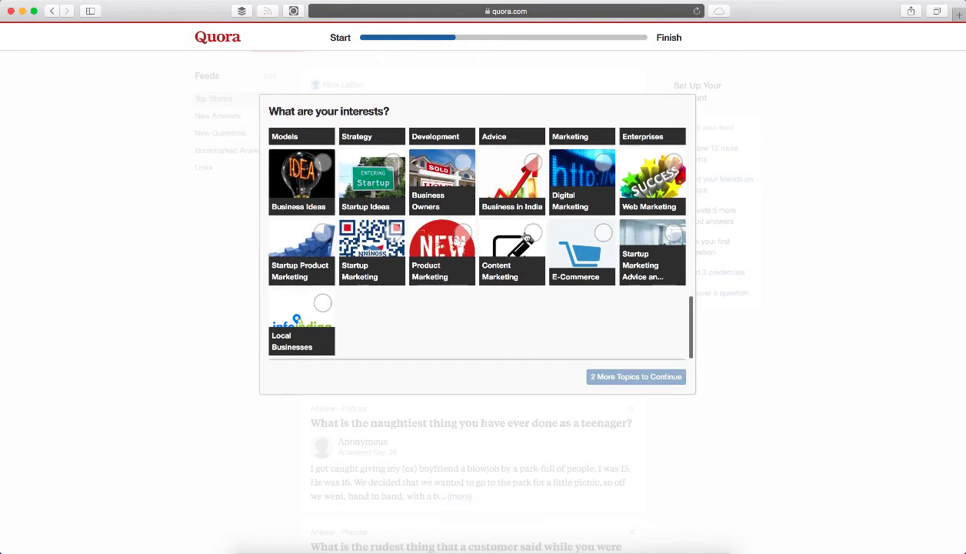
{"action": "left_click", "coordinate": [567, 241]}
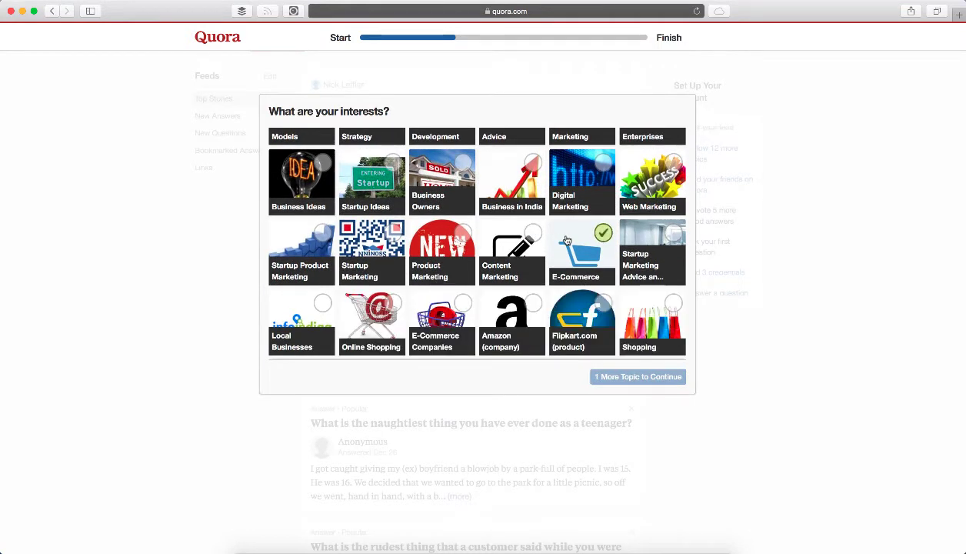
{"action": "left_click", "coordinate": [516, 248]}
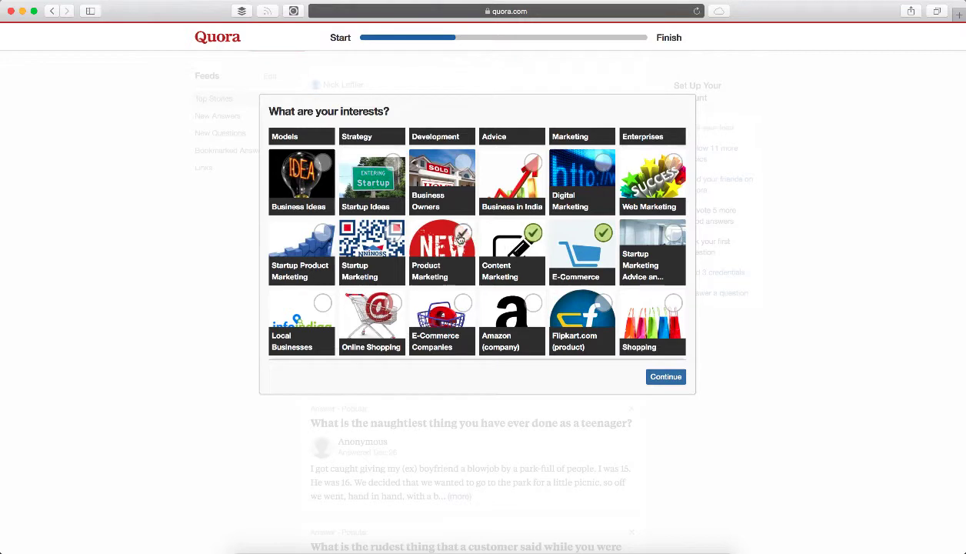
{"action": "left_click", "coordinate": [455, 235]}
{"action": "left_click", "coordinate": [448, 248]}
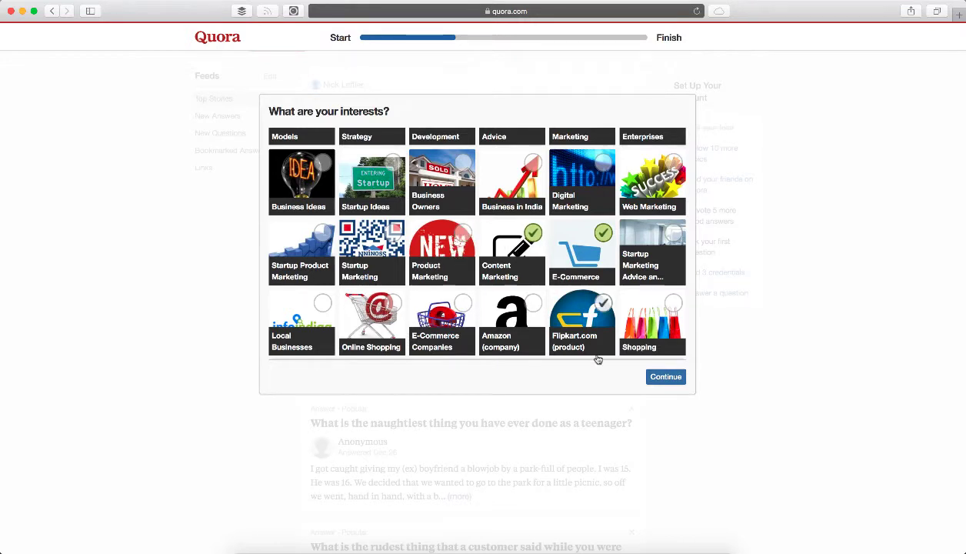
{"action": "left_click", "coordinate": [656, 378]}
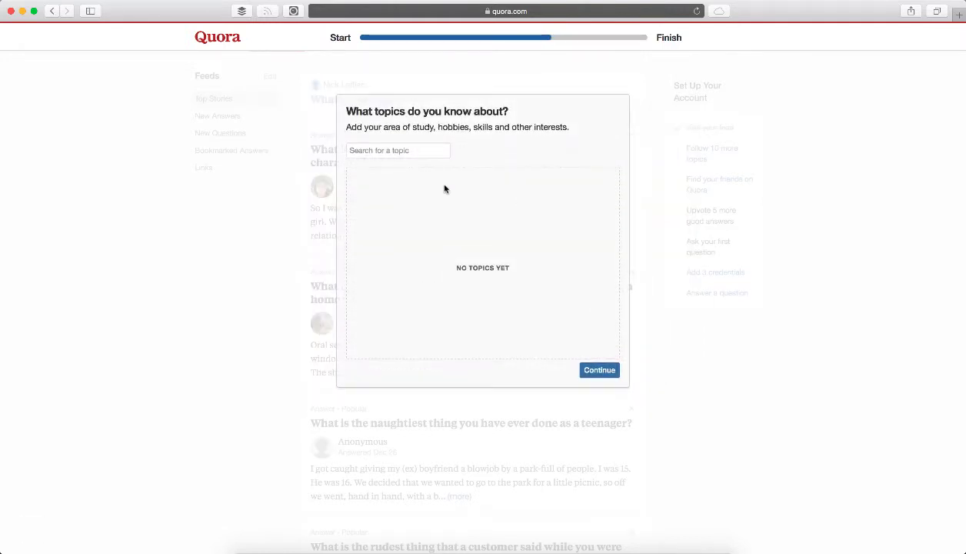
Add Digital Marketing as a topic you know about and skip finding Facebook friends
{"action": "left_click", "coordinate": [417, 152]}
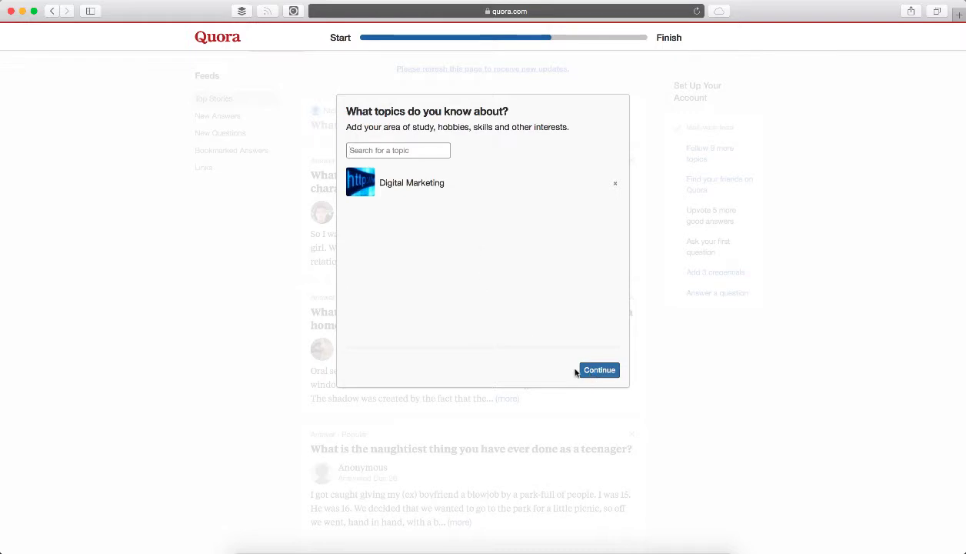
{"action": "left_click", "coordinate": [599, 372]}
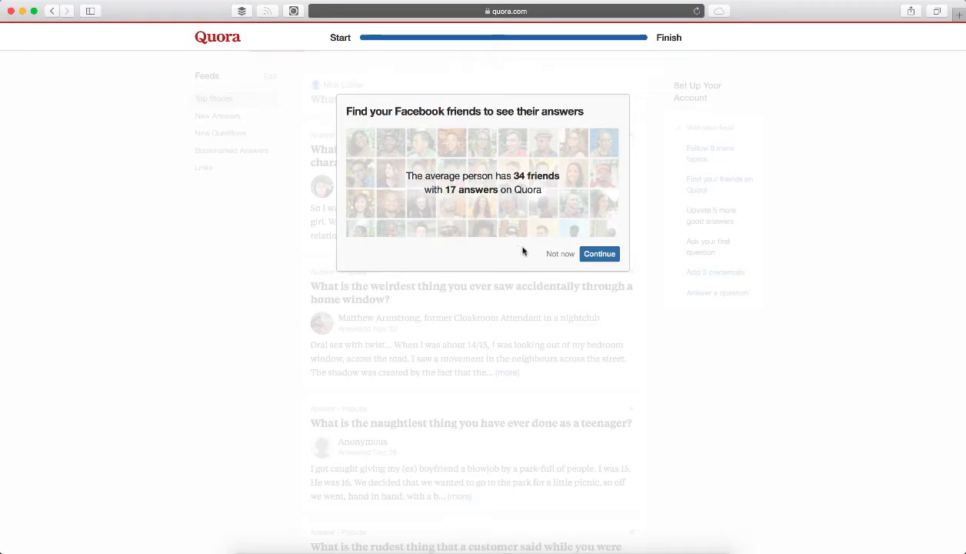
{"action": "left_click", "coordinate": [558, 254]}
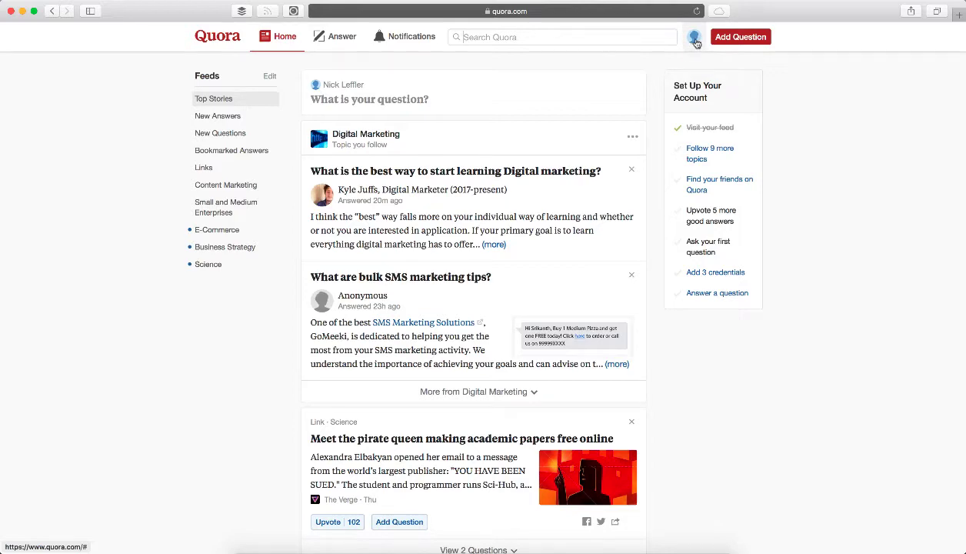
Open your own profile page and upload a profile photo from an image file
{"action": "left_click", "coordinate": [694, 38]}
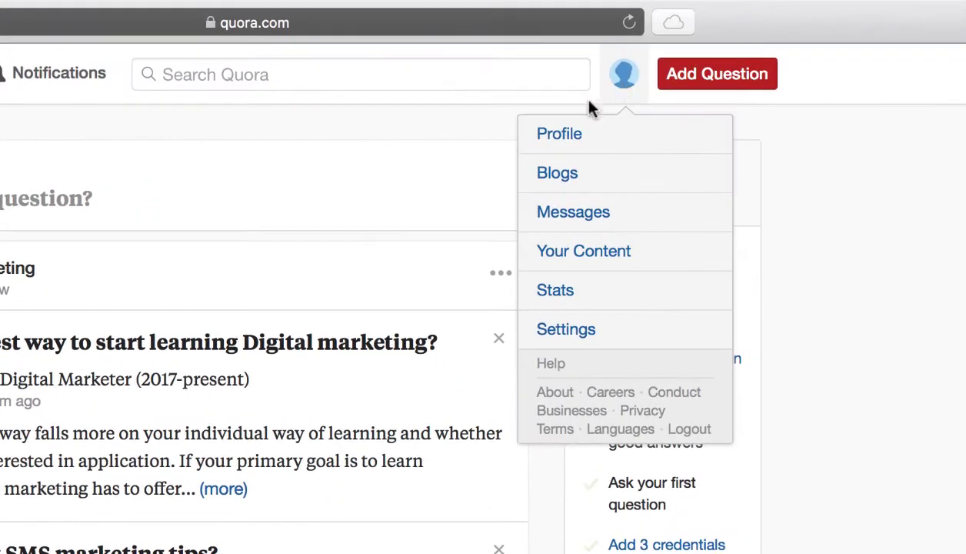
{"action": "left_click", "coordinate": [573, 137]}
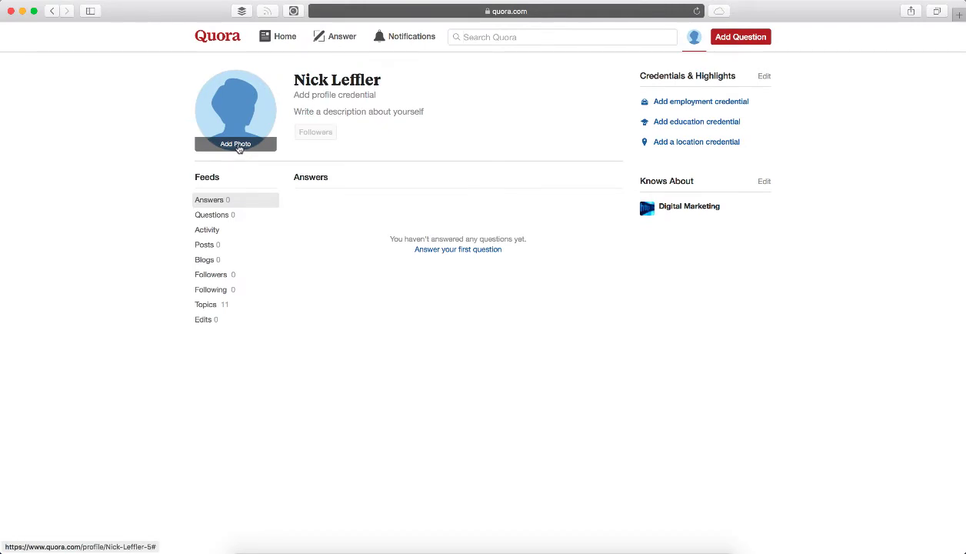
{"action": "left_click", "coordinate": [239, 146]}
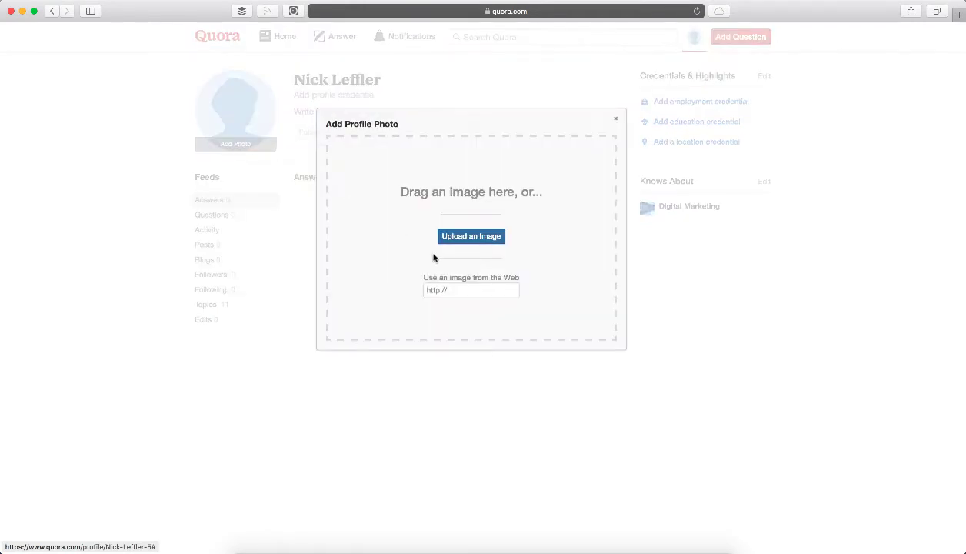
{"action": "left_click", "coordinate": [472, 239]}
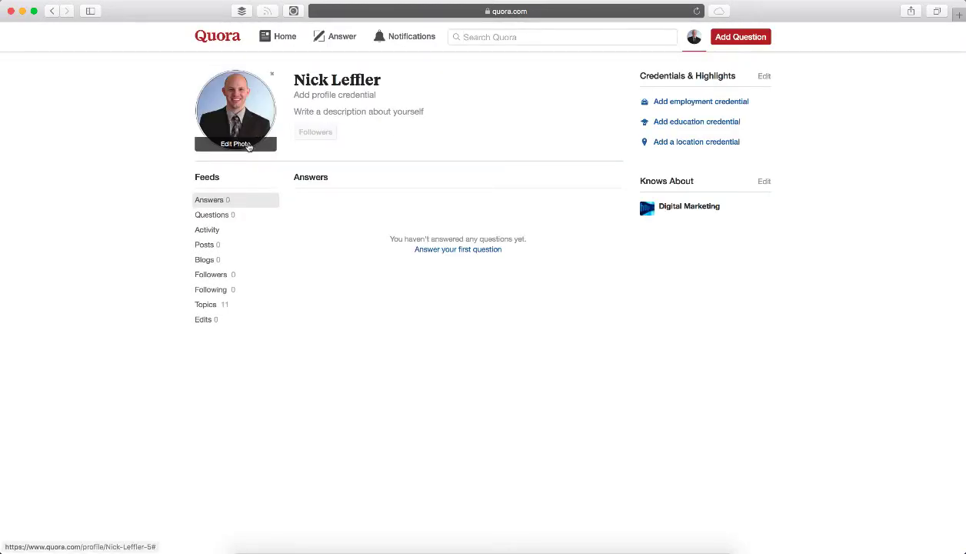
Save the profile description "I help business grow their presence online and reach new leads."
{"action": "left_click", "coordinate": [329, 112]}
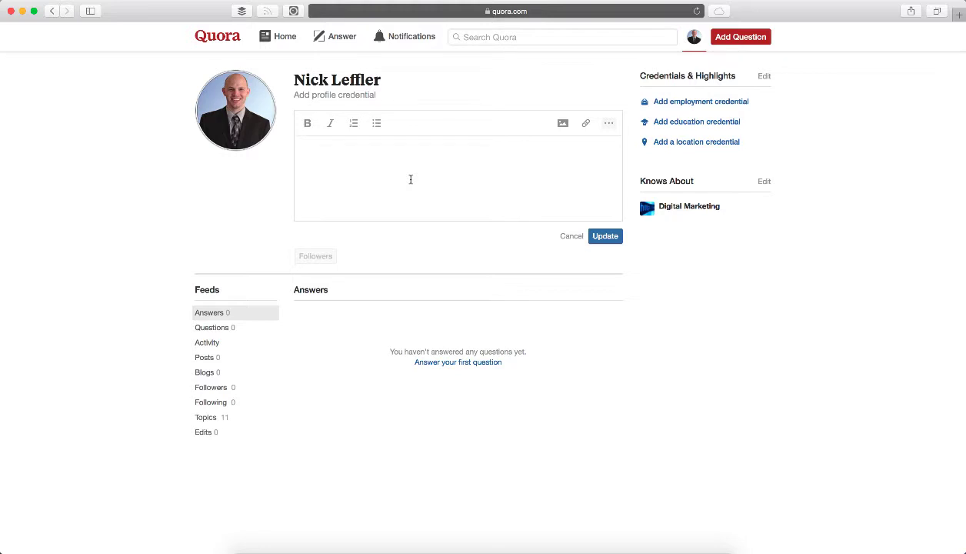
{"action": "type", "text": "I help business grow their presence online and reach new leads."}
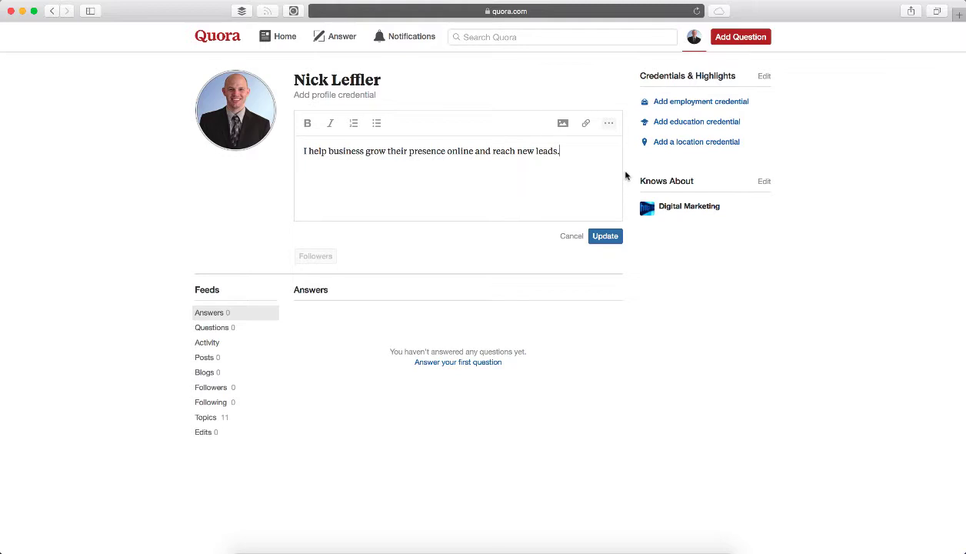
{"action": "left_click", "coordinate": [604, 237]}
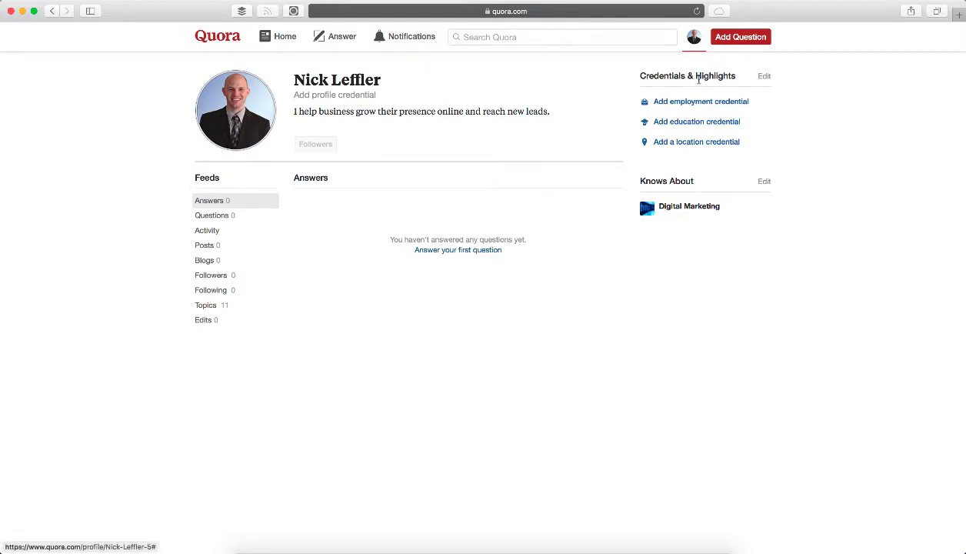
Add an employment credential with position Furniture Designer, company IKIEA, start year 2006 and end year 2016
{"action": "left_click", "coordinate": [670, 107]}
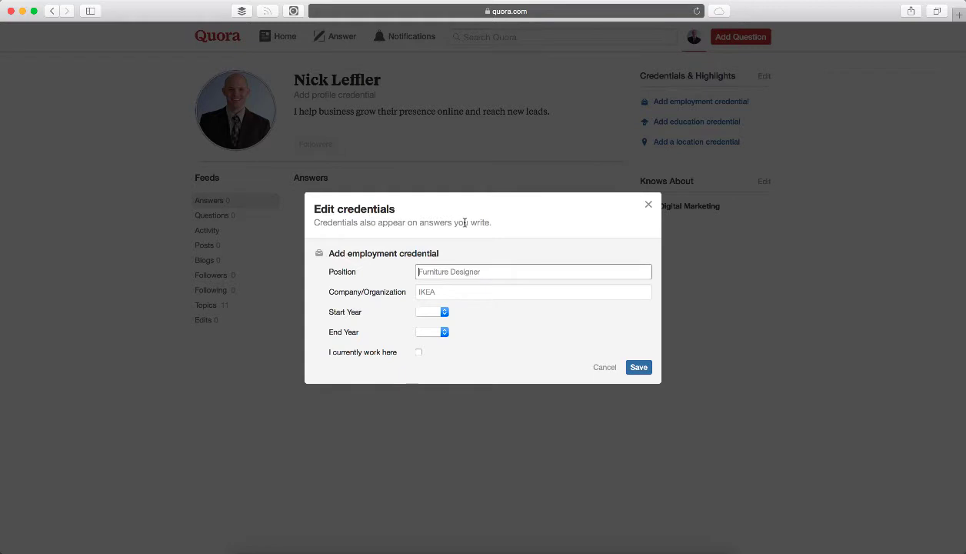
{"action": "left_click", "coordinate": [423, 211]}
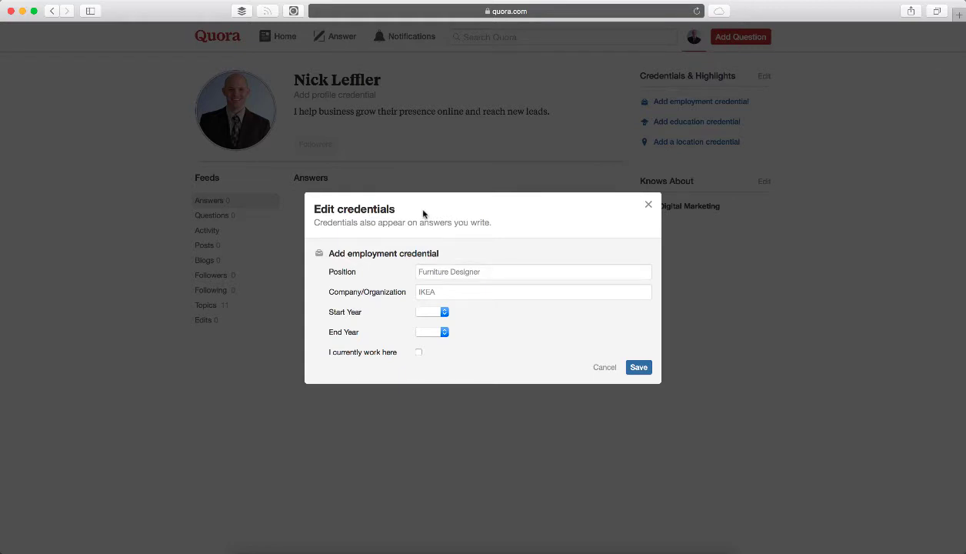
{"action": "left_click", "coordinate": [431, 312]}
{"action": "left_click", "coordinate": [427, 431]}
{"action": "left_click", "coordinate": [435, 331]}
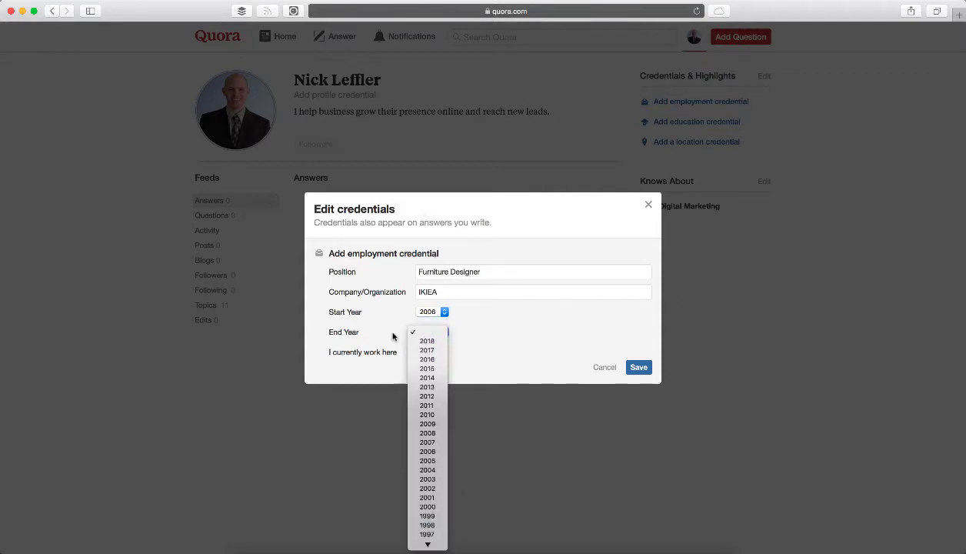
{"action": "left_click", "coordinate": [387, 331]}
{"action": "left_click", "coordinate": [417, 334]}
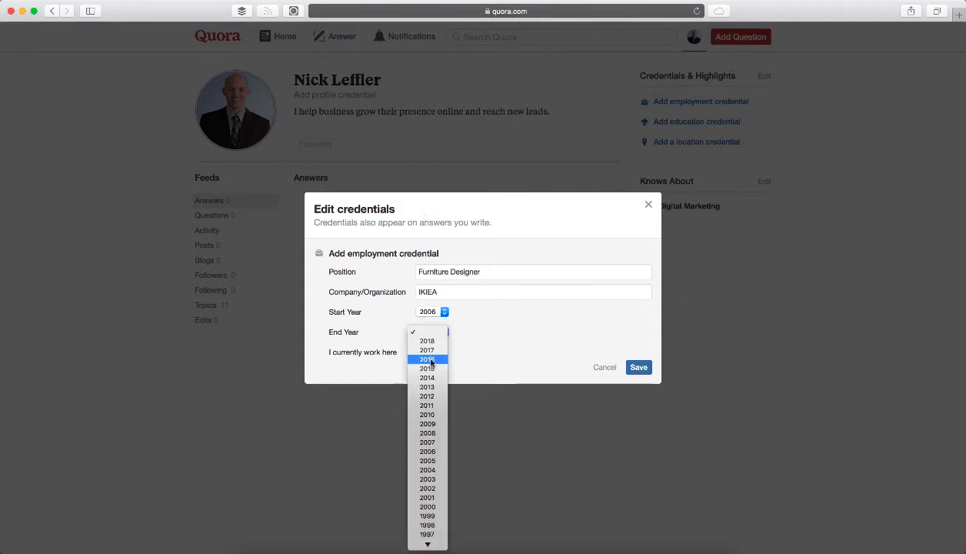
{"action": "left_click", "coordinate": [403, 322]}
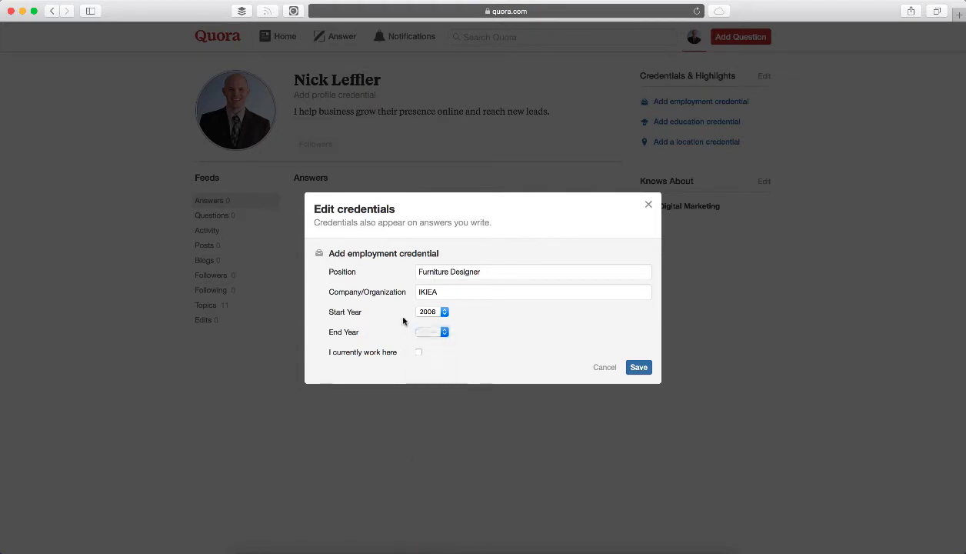
{"action": "left_click", "coordinate": [633, 367]}
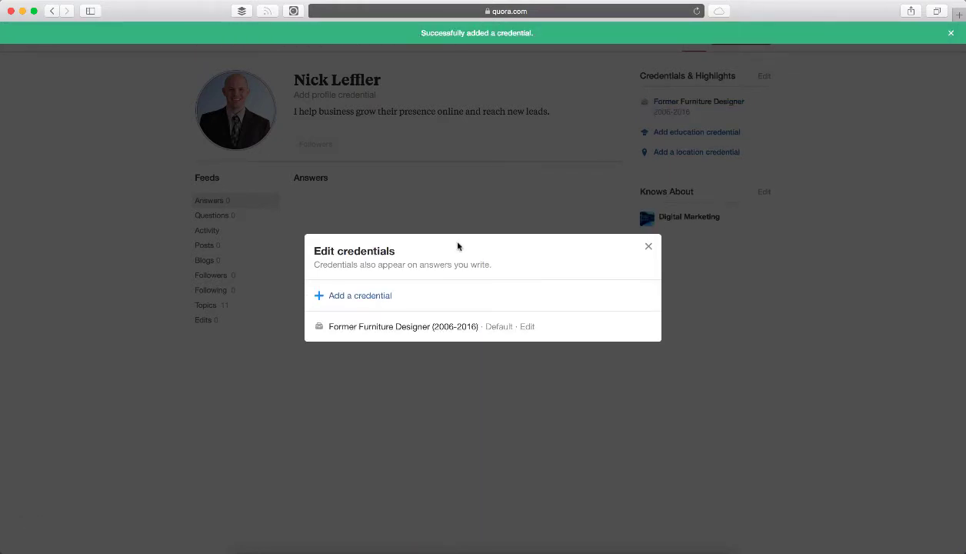
Add an education credential for California State University, Chico, with secondary concentration German (language), degree type B.A. and graduation year 2008
{"action": "left_click", "coordinate": [649, 246]}
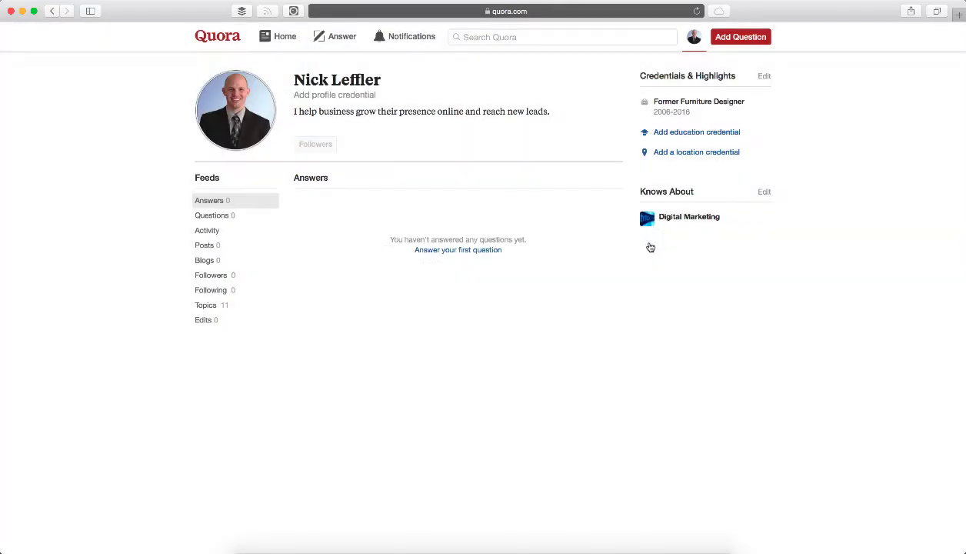
{"action": "left_click", "coordinate": [680, 133]}
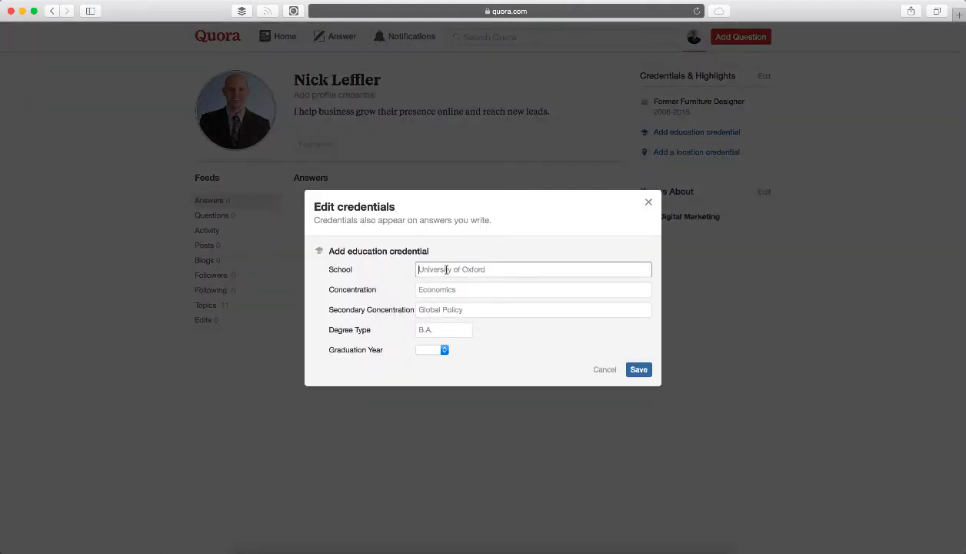
{"action": "type", "text": "Chico"}
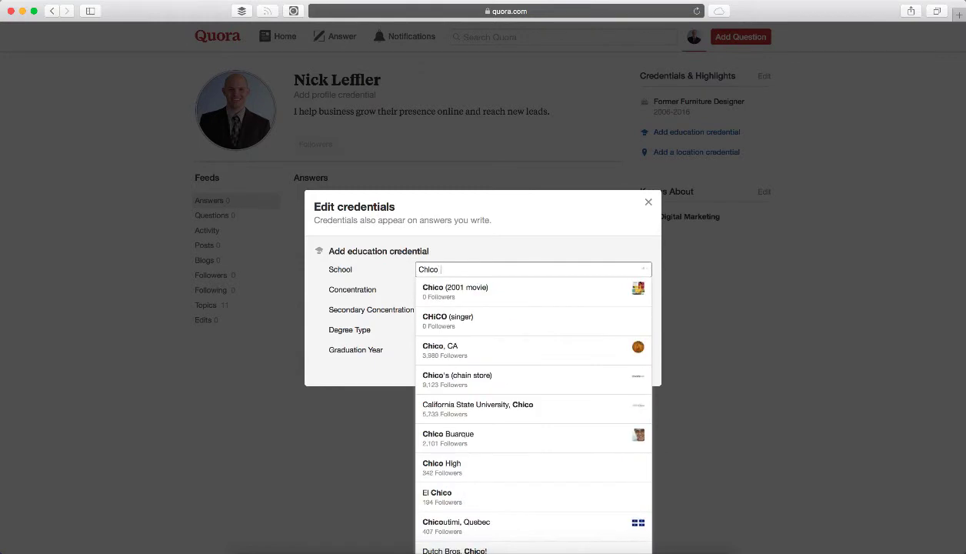
{"action": "type", "text": " State"}
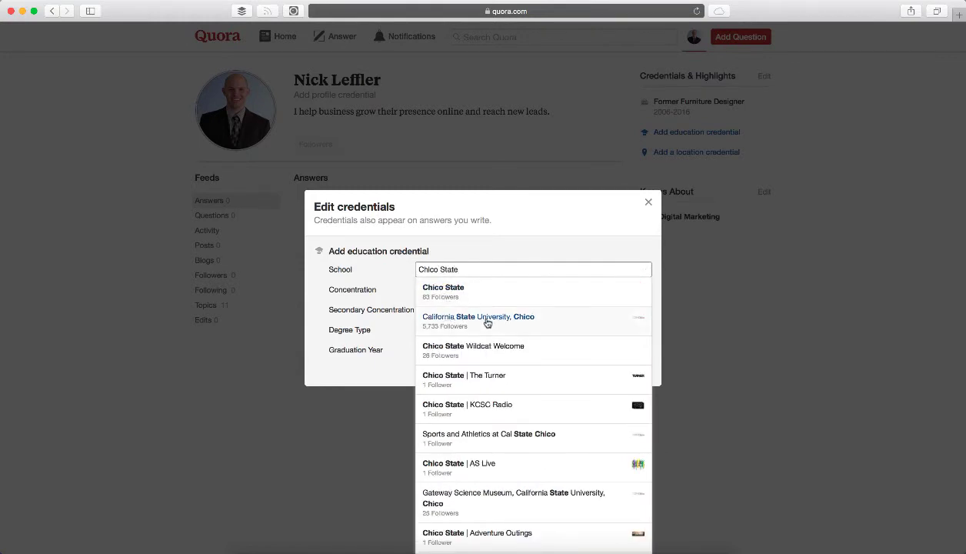
{"action": "left_click", "coordinate": [453, 317]}
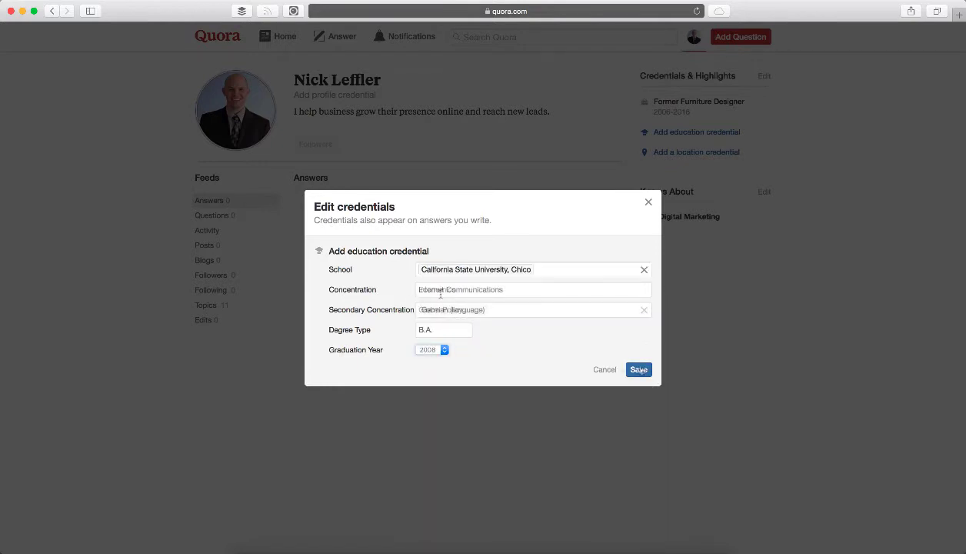
{"action": "left_click", "coordinate": [638, 369]}
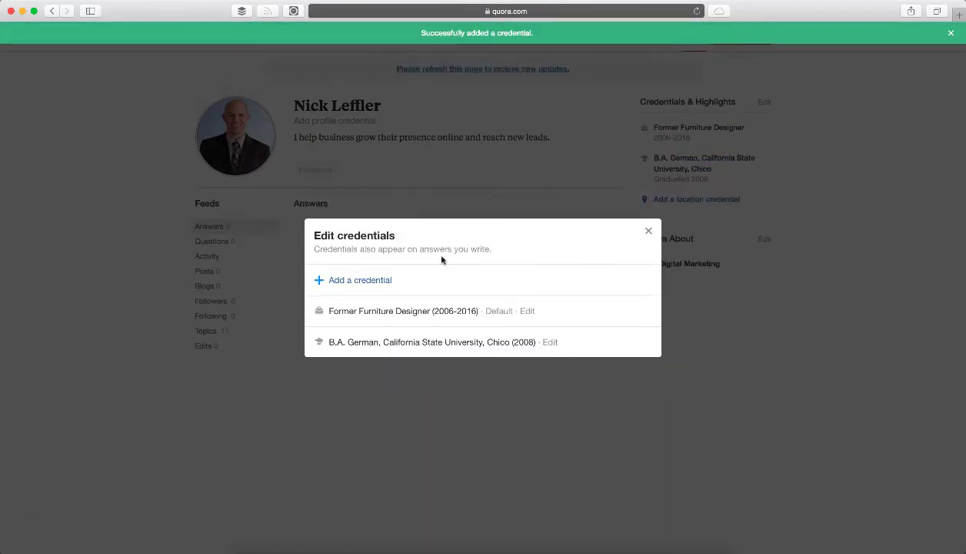
{"action": "left_click", "coordinate": [376, 281]}
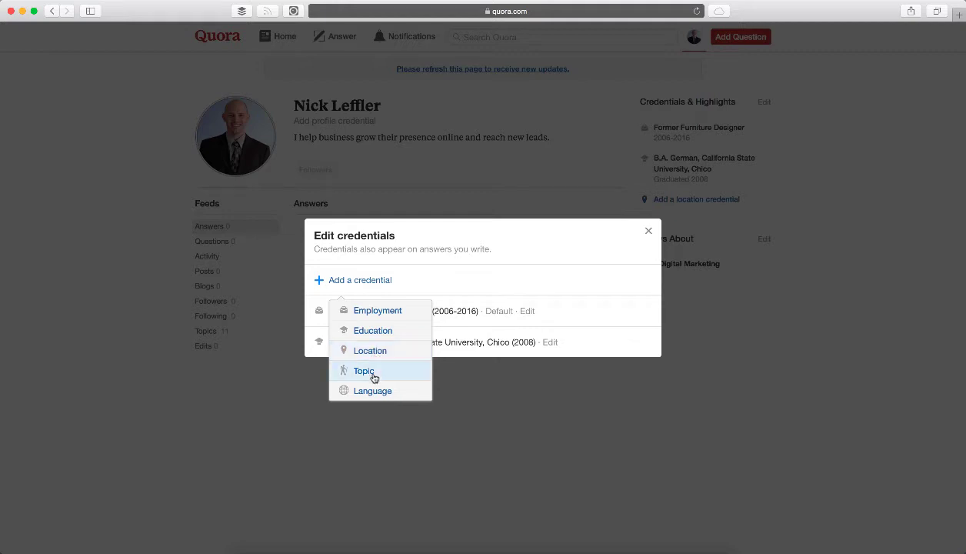
{"action": "left_click", "coordinate": [365, 372]}
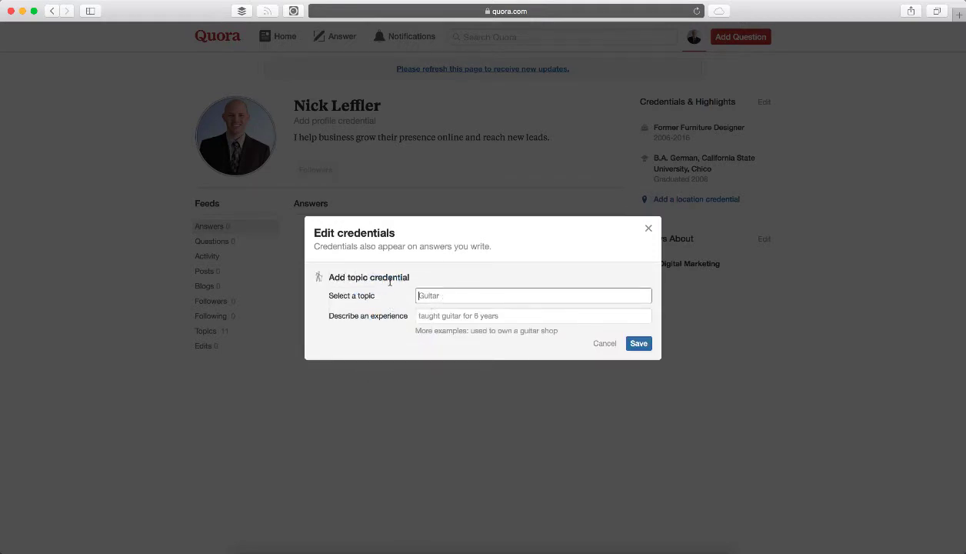
{"action": "left_click", "coordinate": [605, 344]}
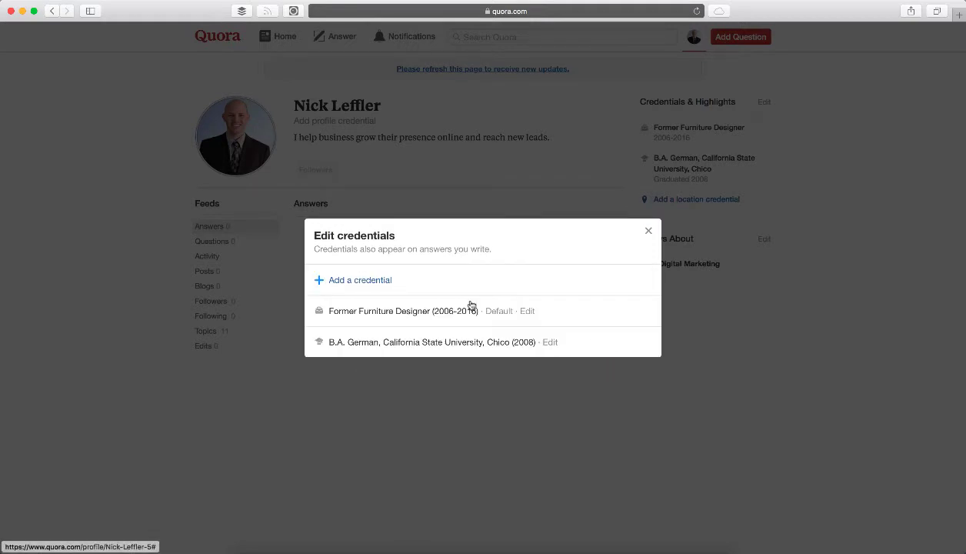
{"action": "left_click", "coordinate": [357, 280]}
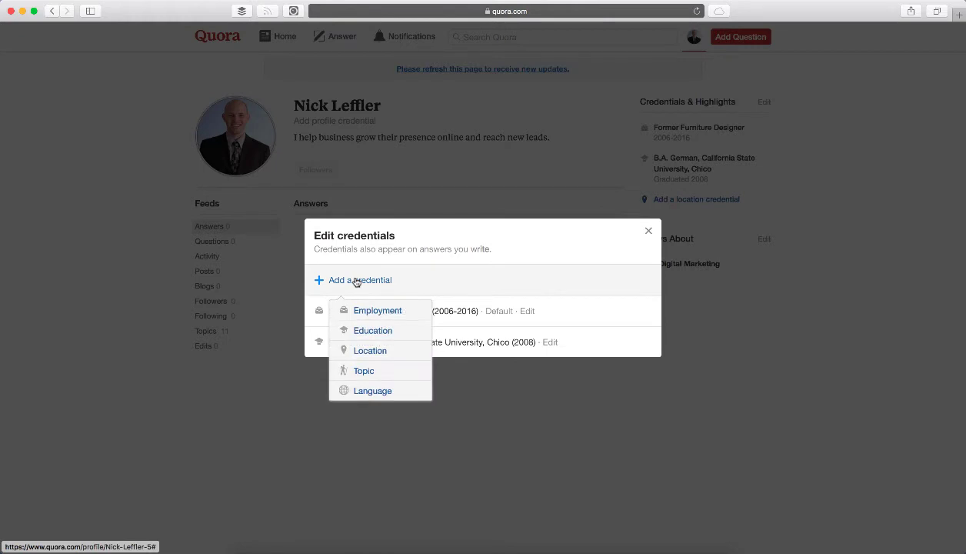
{"action": "left_click", "coordinate": [368, 392]}
{"action": "left_click", "coordinate": [646, 232]}
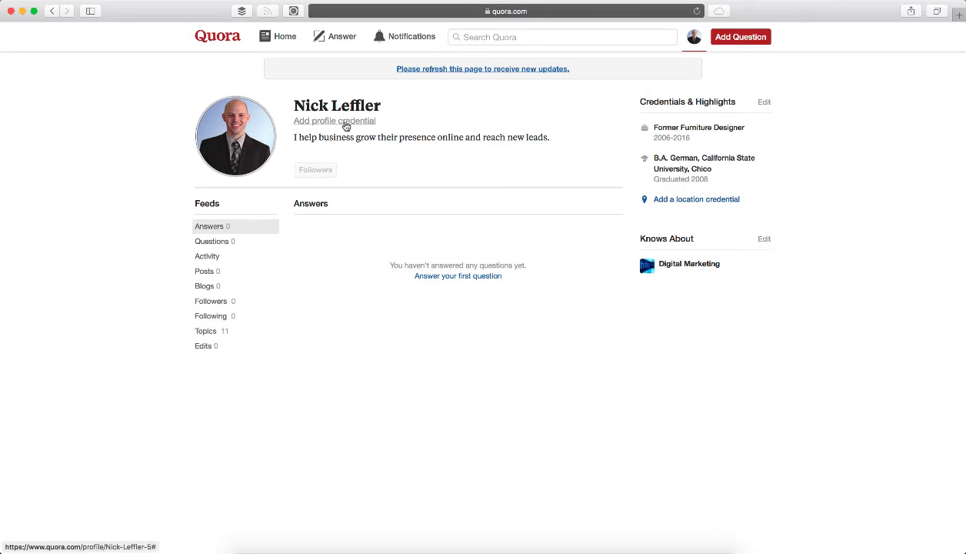
Add the profile credential "Web Designer Since 1996" and set it as the default credential
{"action": "left_click", "coordinate": [352, 125]}
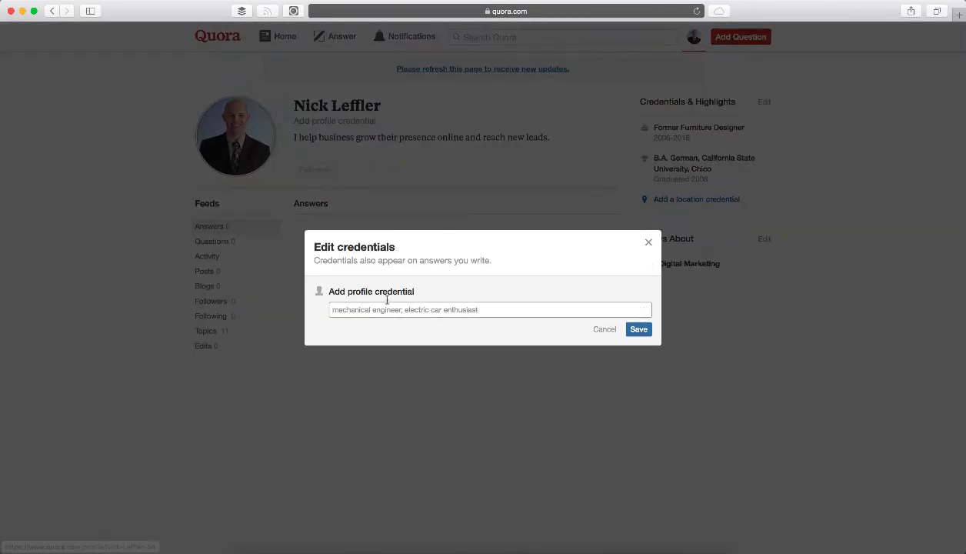
{"action": "type", "text": "Web Designer Since 1996"}
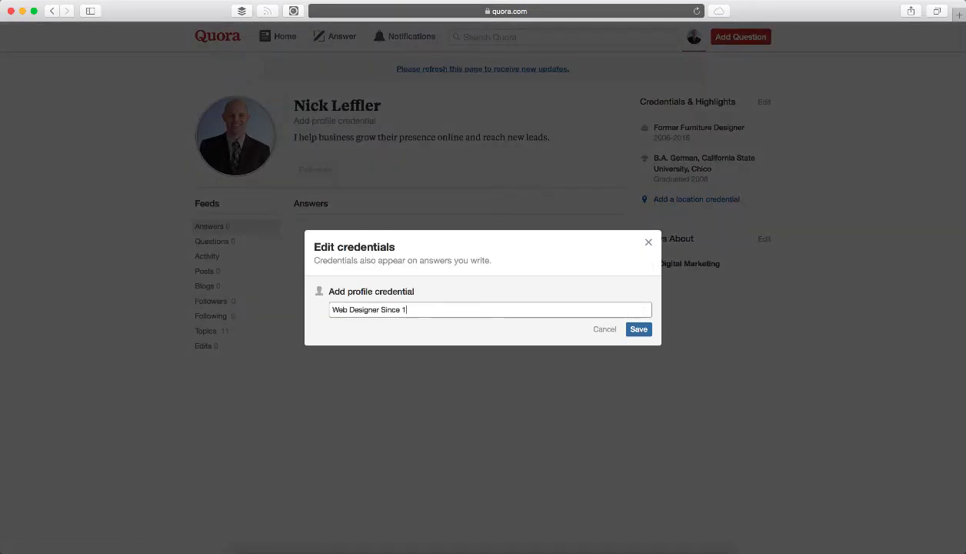
{"action": "left_click", "coordinate": [638, 330]}
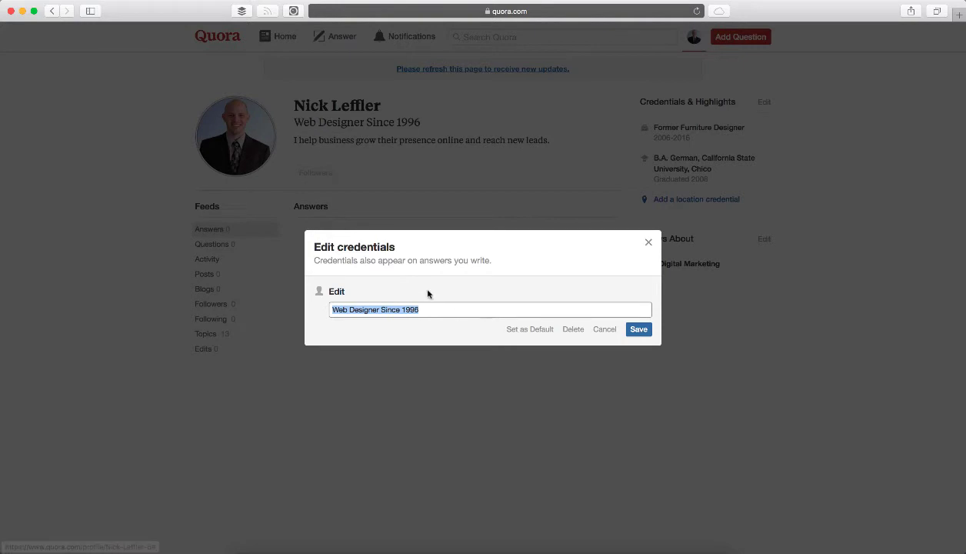
{"action": "left_click", "coordinate": [423, 308]}
{"action": "left_click", "coordinate": [526, 329]}
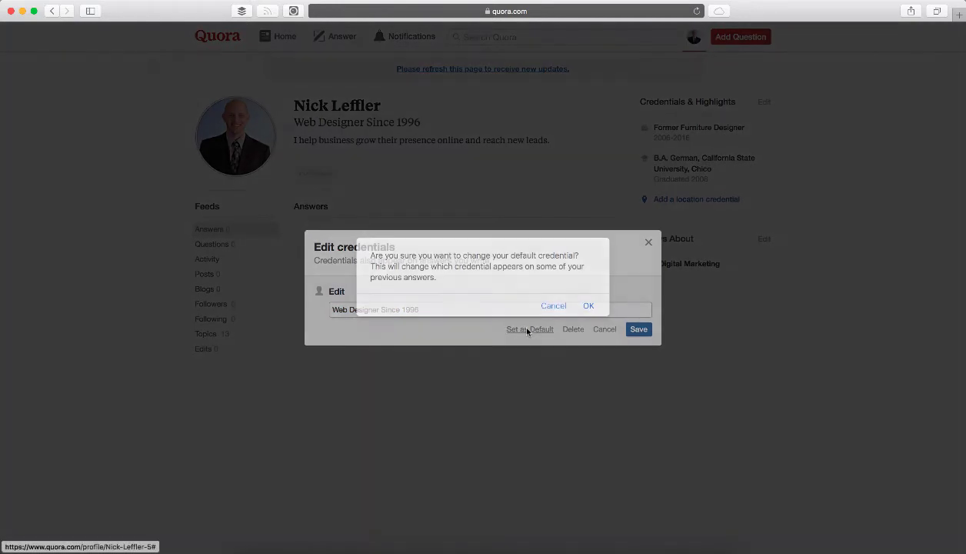
{"action": "key", "text": "Return"}
{"action": "left_click", "coordinate": [640, 332]}
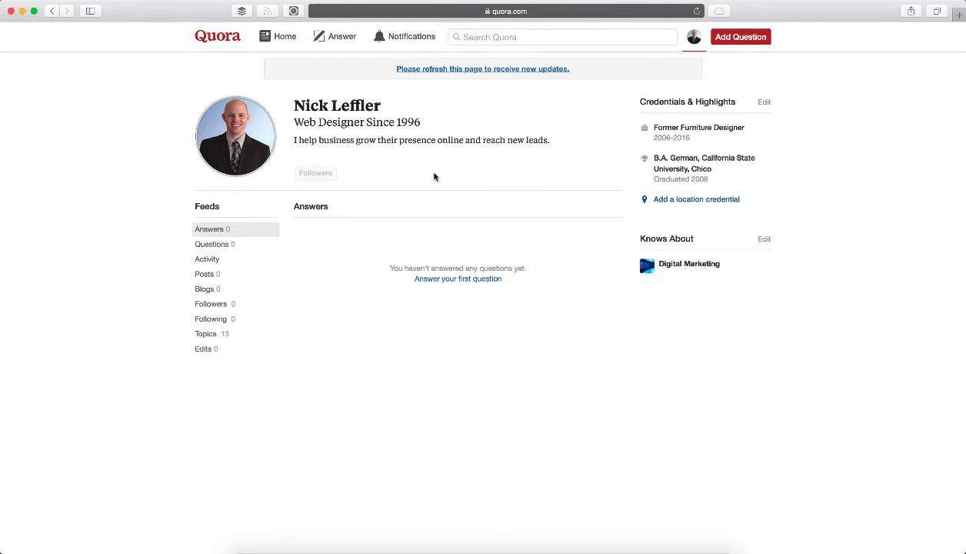
Refresh the profile page and review the profile credential and the editable list of topics you know about
{"action": "left_click", "coordinate": [479, 73]}
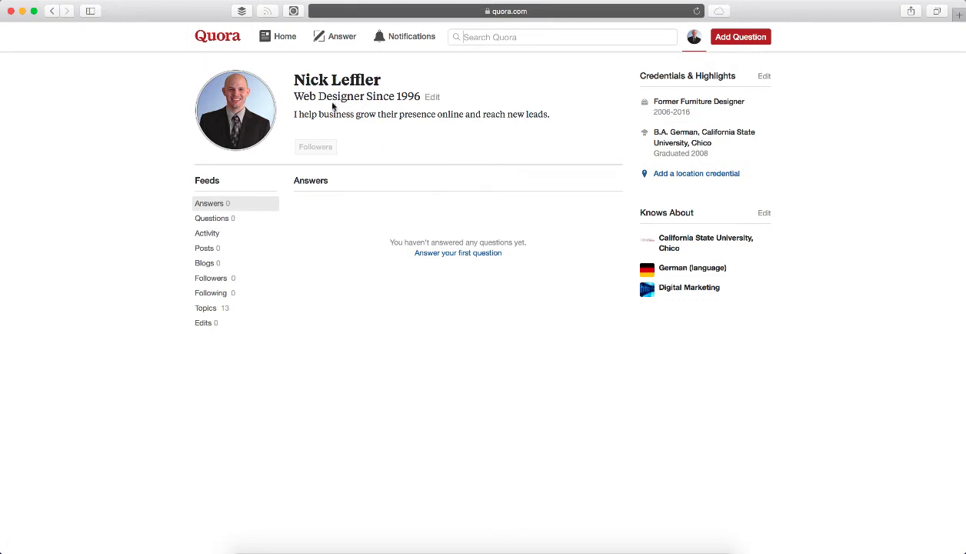
{"action": "mouse_move", "coordinate": [256, 121]}
{"action": "left_click_drag", "start_coordinate": [294, 96], "coordinate": [421, 96]}
{"action": "left_click", "coordinate": [483, 97]}
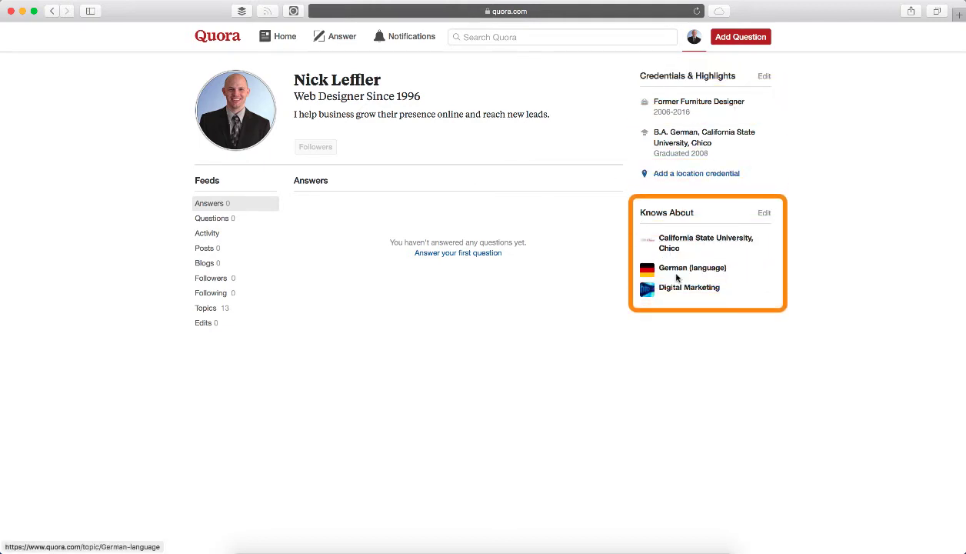
{"action": "mouse_move", "coordinate": [688, 289]}
{"action": "left_click", "coordinate": [763, 214]}
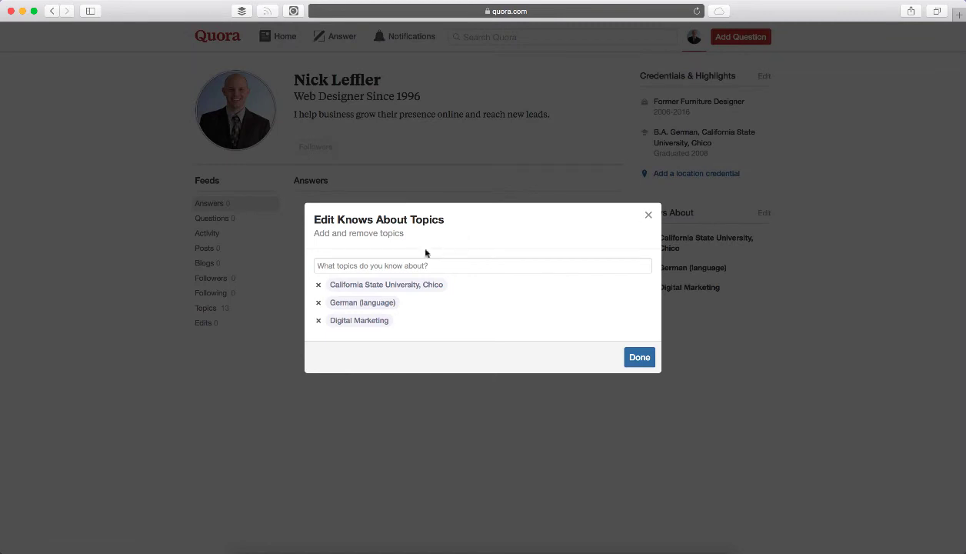
{"action": "left_click", "coordinate": [647, 215]}
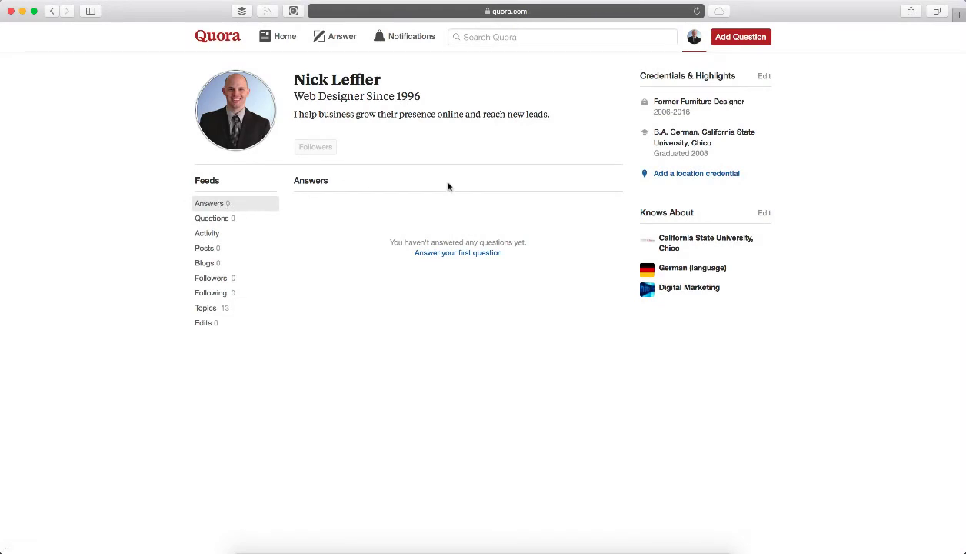
Open the page for answering a first question and look through the suggested questions and the sections for known topics
{"action": "left_click", "coordinate": [452, 254]}
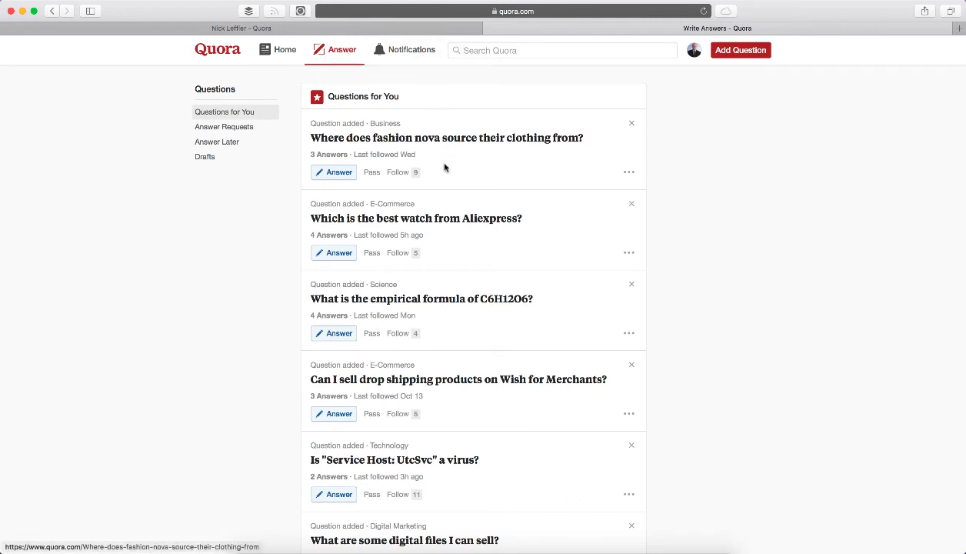
{"action": "scroll", "coordinate": [305, 219], "scroll_direction": "down", "scroll_amount": 2}
{"action": "scroll", "coordinate": [305, 218], "scroll_direction": "down", "scroll_amount": 10}
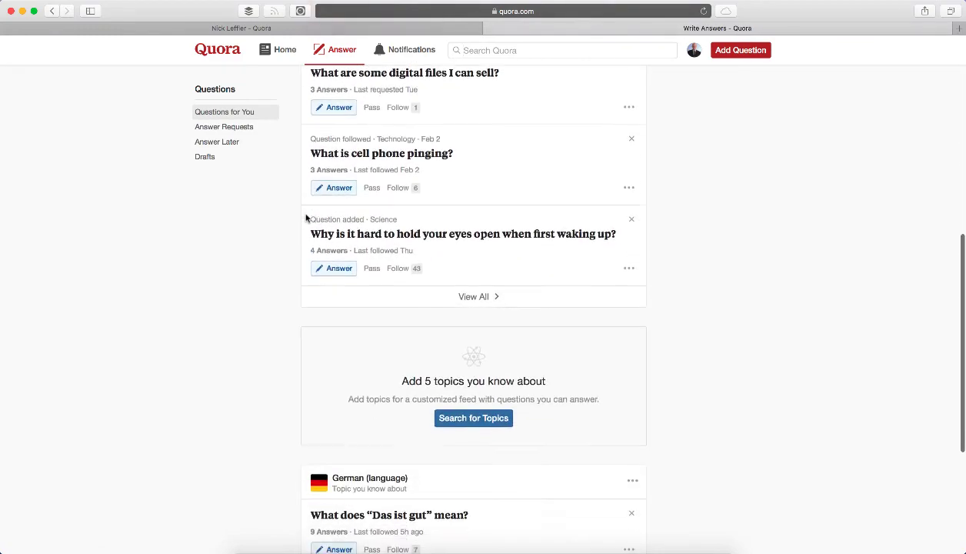
{"action": "scroll", "coordinate": [305, 219], "scroll_direction": "up", "scroll_amount": 12}
{"action": "scroll", "coordinate": [305, 219], "scroll_direction": "down", "scroll_amount": 1}
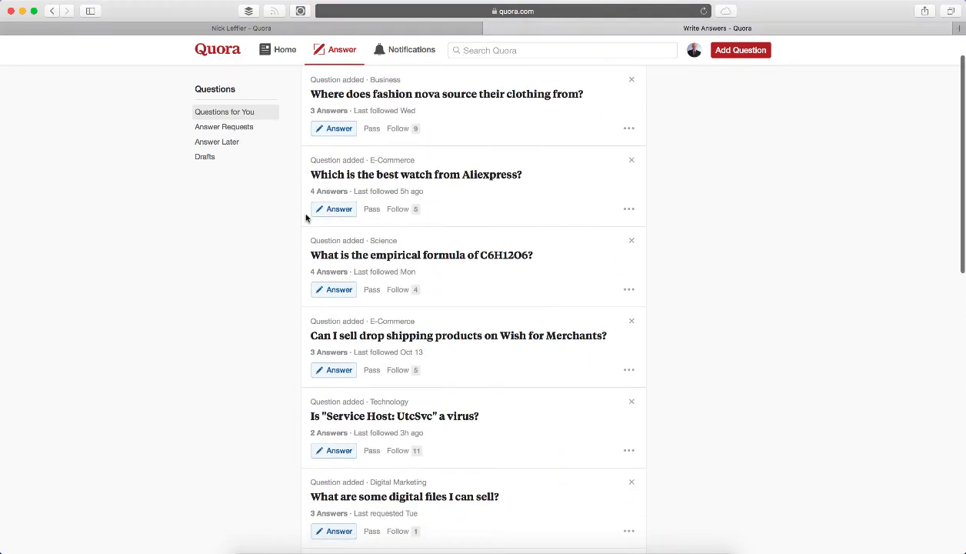
{"action": "scroll", "coordinate": [306, 216], "scroll_direction": "up", "scroll_amount": 1}
{"action": "scroll", "coordinate": [300, 230], "scroll_direction": "down", "scroll_amount": 10}
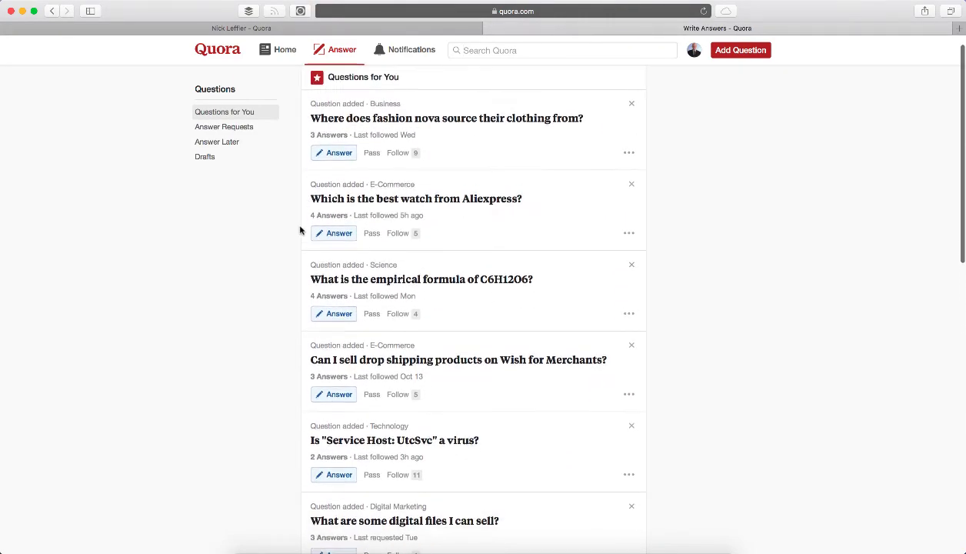
{"action": "scroll", "coordinate": [300, 229], "scroll_direction": "down", "scroll_amount": 2}
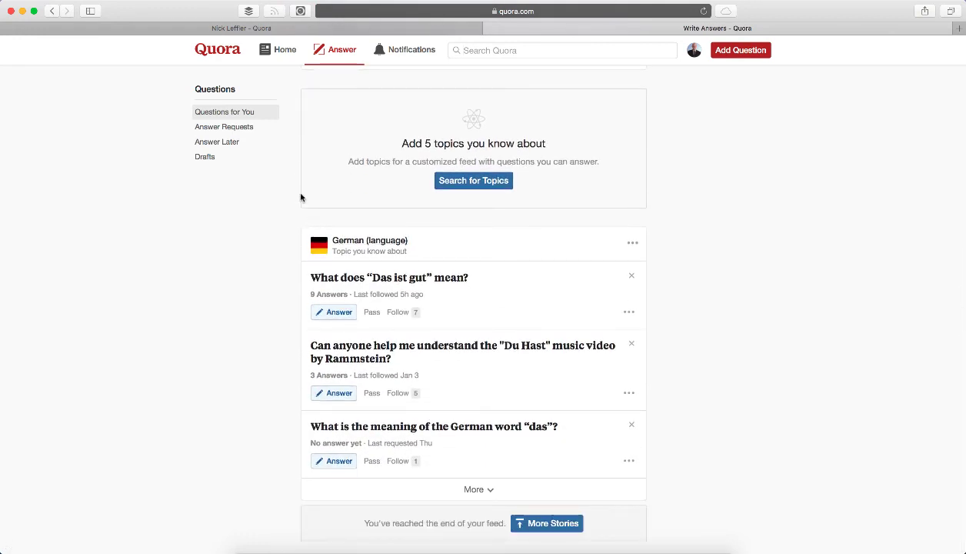
Remove German (language) from the topics you know about through its section in the answer feed
{"action": "left_click", "coordinate": [631, 244]}
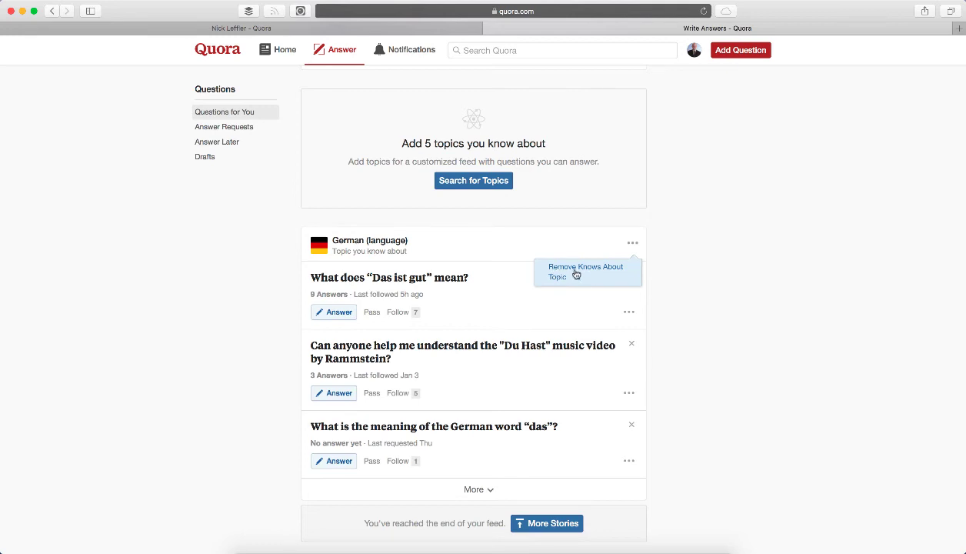
{"action": "left_click", "coordinate": [632, 244]}
{"action": "left_click", "coordinate": [631, 244]}
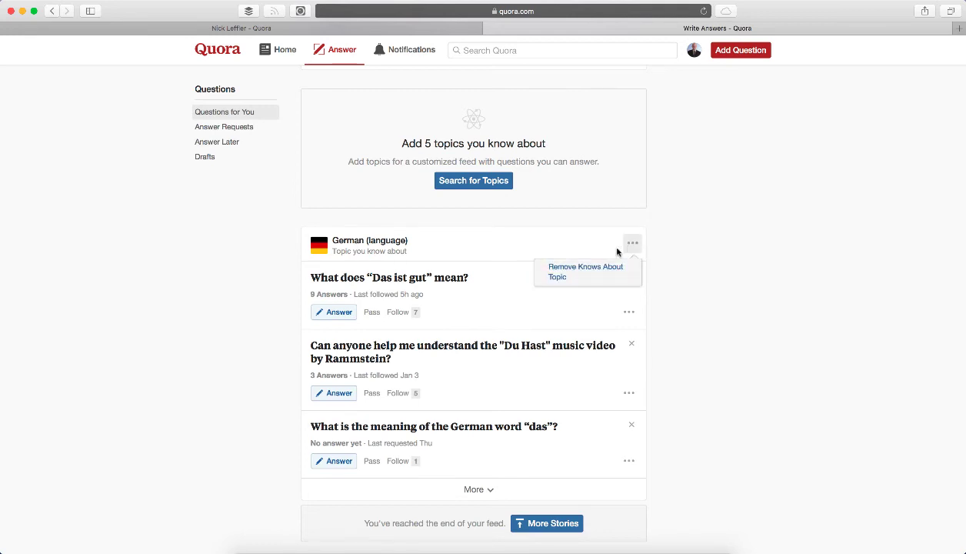
{"action": "left_click", "coordinate": [579, 268]}
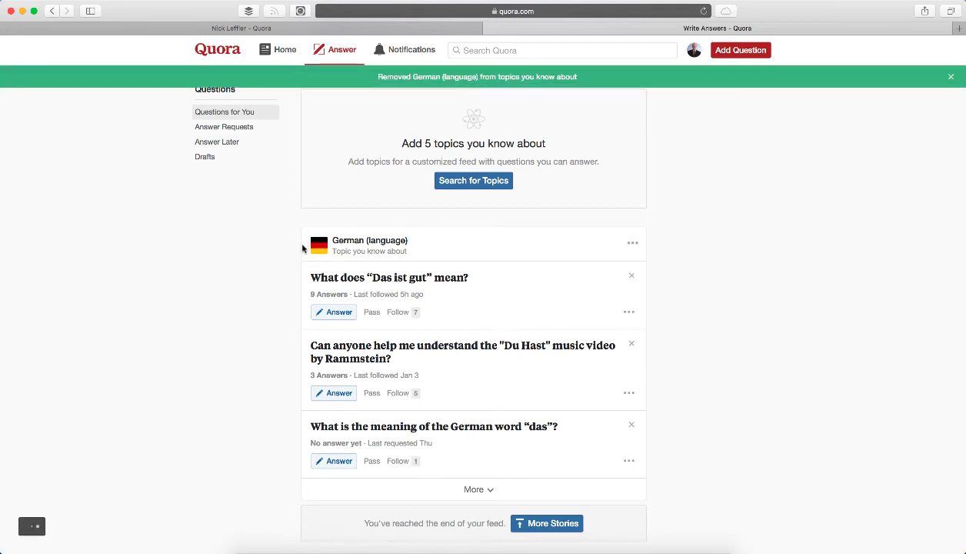
Reload the answer feed and remove California State University, Chico from the topics you know about
{"action": "left_click", "coordinate": [341, 58]}
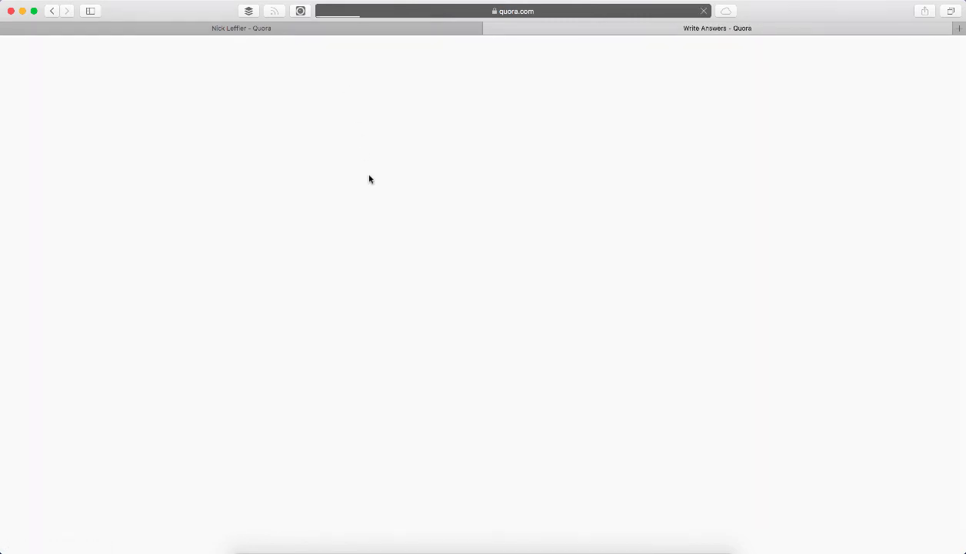
{"action": "scroll", "coordinate": [298, 250], "scroll_direction": "down", "scroll_amount": 15}
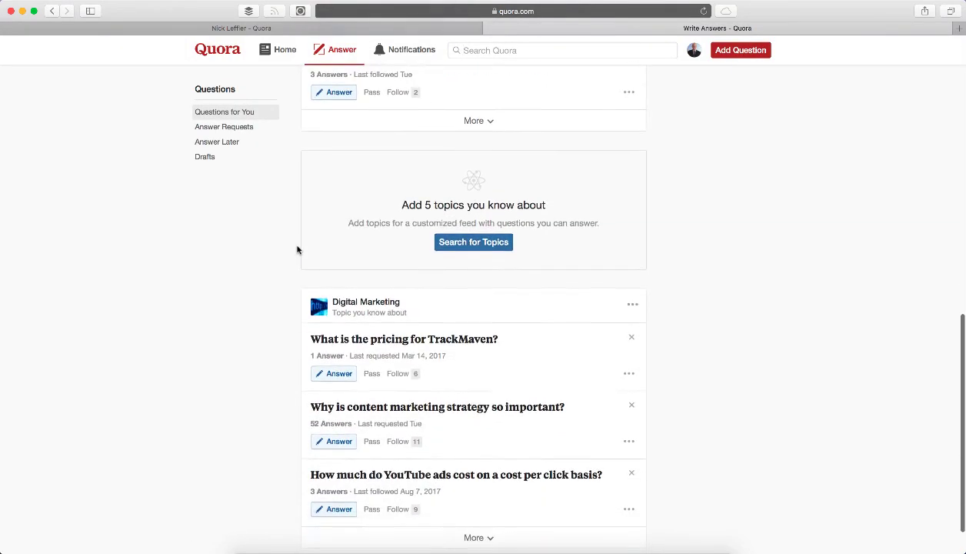
{"action": "scroll", "coordinate": [298, 250], "scroll_direction": "down", "scroll_amount": 3}
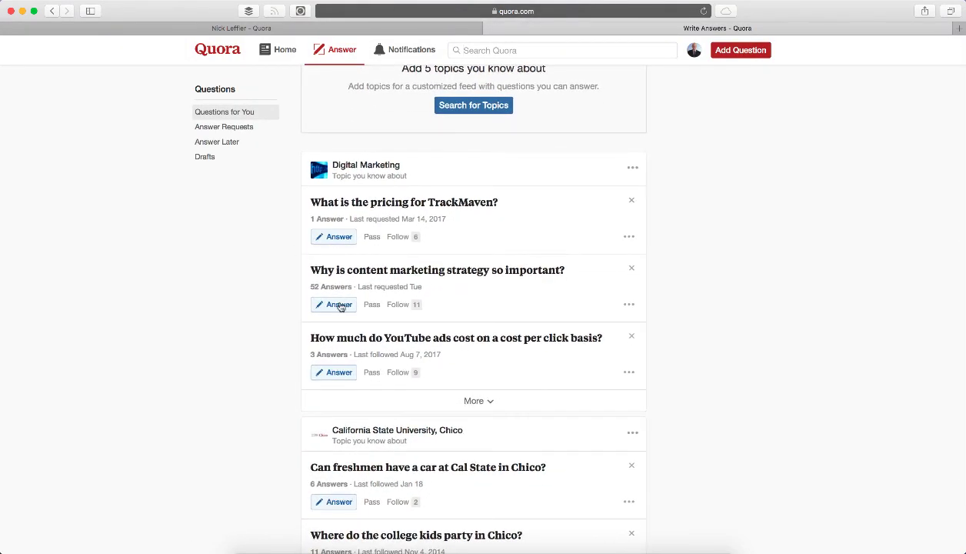
{"action": "left_click", "coordinate": [633, 433]}
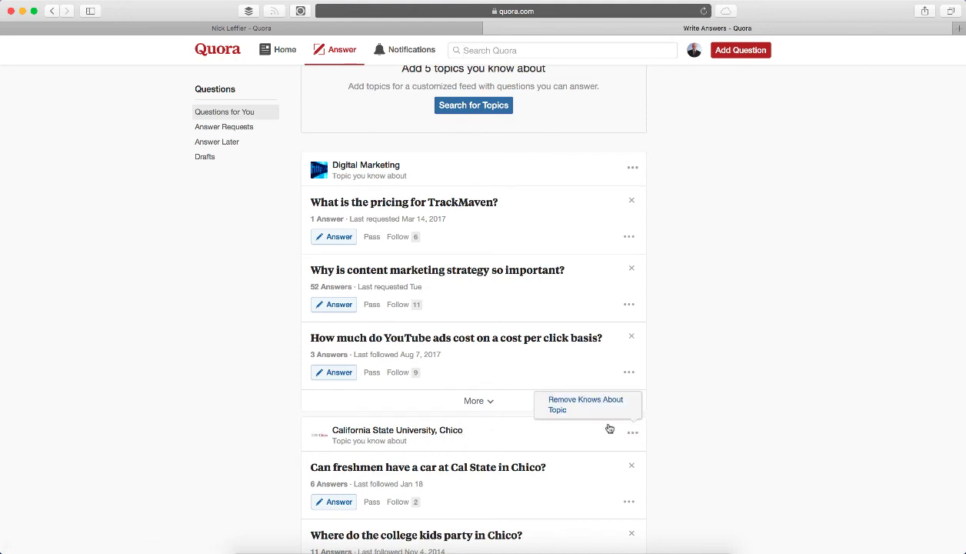
{"action": "left_click", "coordinate": [576, 405]}
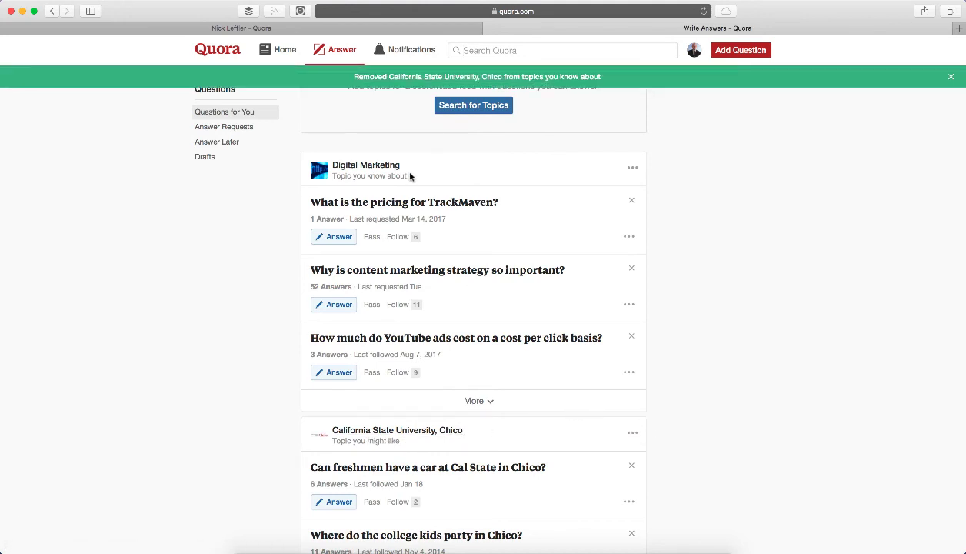
Reload the answer feed again and examine the questions suggested under Digital Marketing
{"action": "left_click", "coordinate": [356, 57]}
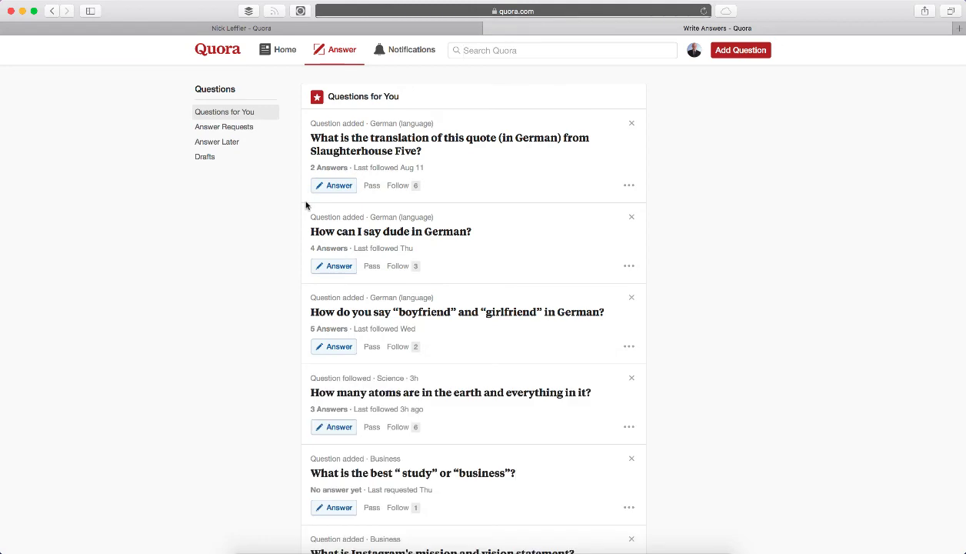
{"action": "scroll", "coordinate": [307, 247], "scroll_direction": "down", "scroll_amount": 2}
{"action": "scroll", "coordinate": [306, 248], "scroll_direction": "down", "scroll_amount": 10}
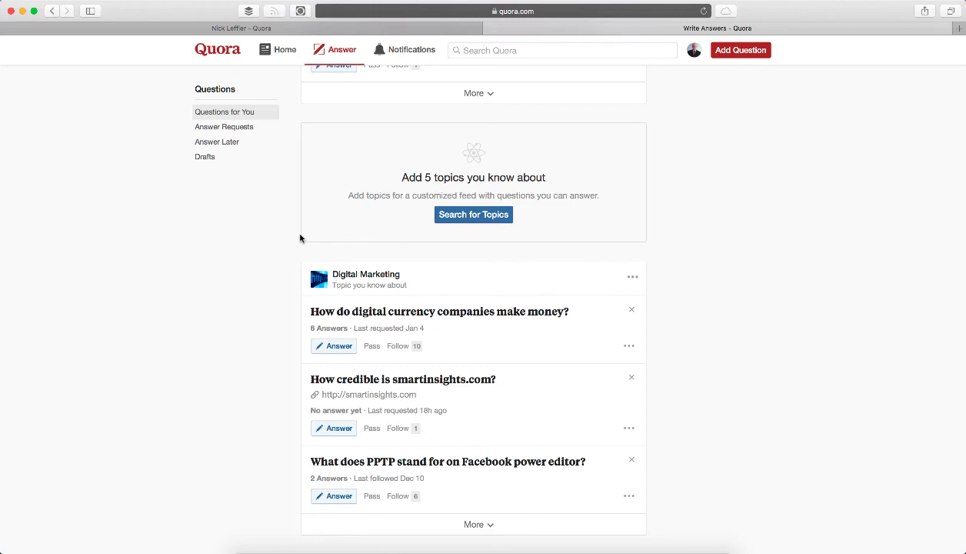
Open your own profile and remove Digital Marketing from its Knows About topics, saving the edited list
{"action": "scroll", "coordinate": [307, 227], "scroll_direction": "up", "scroll_amount": 10}
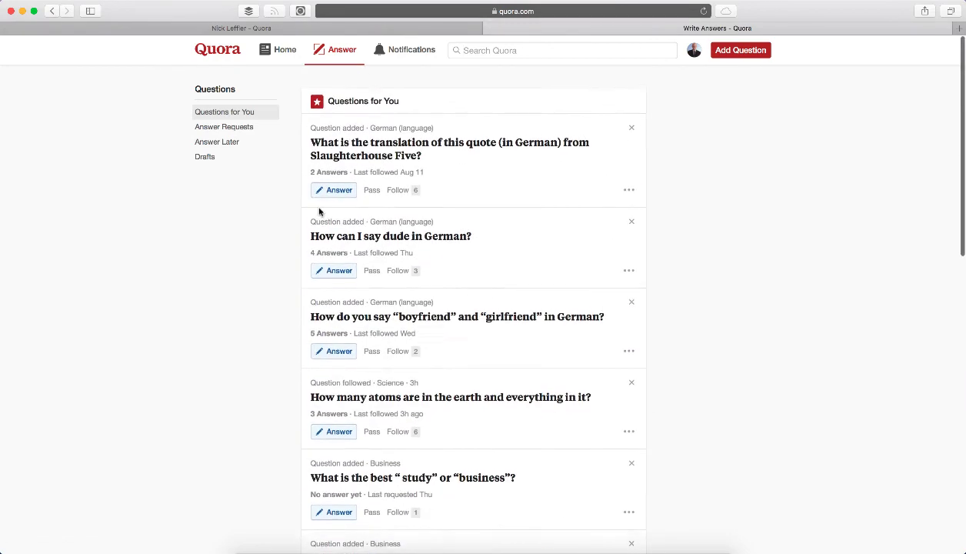
{"action": "left_click", "coordinate": [694, 50]}
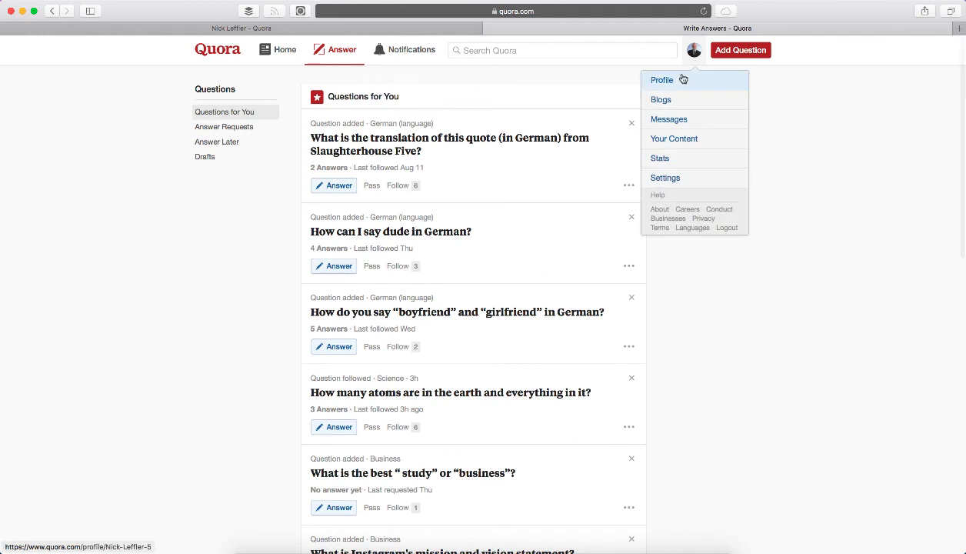
{"action": "left_click", "coordinate": [680, 80]}
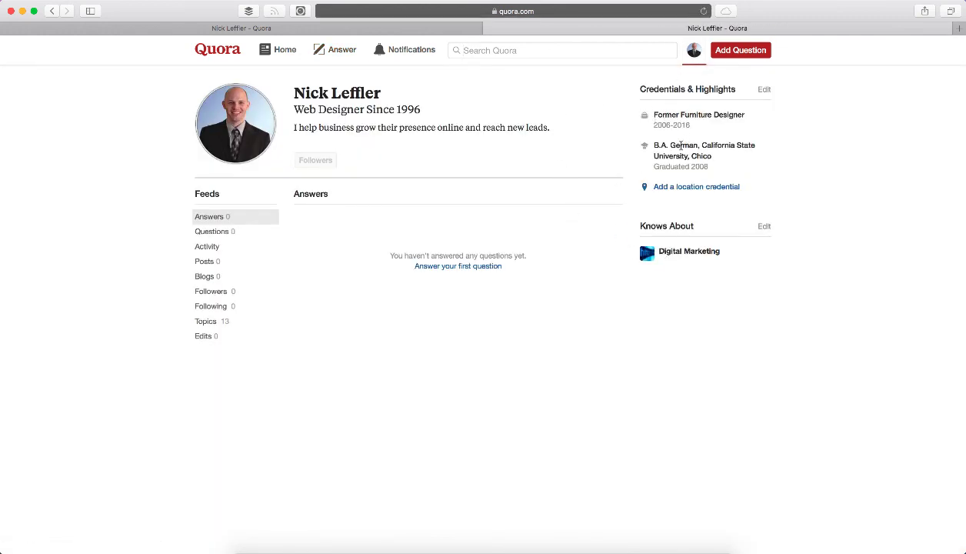
{"action": "left_click", "coordinate": [763, 225]}
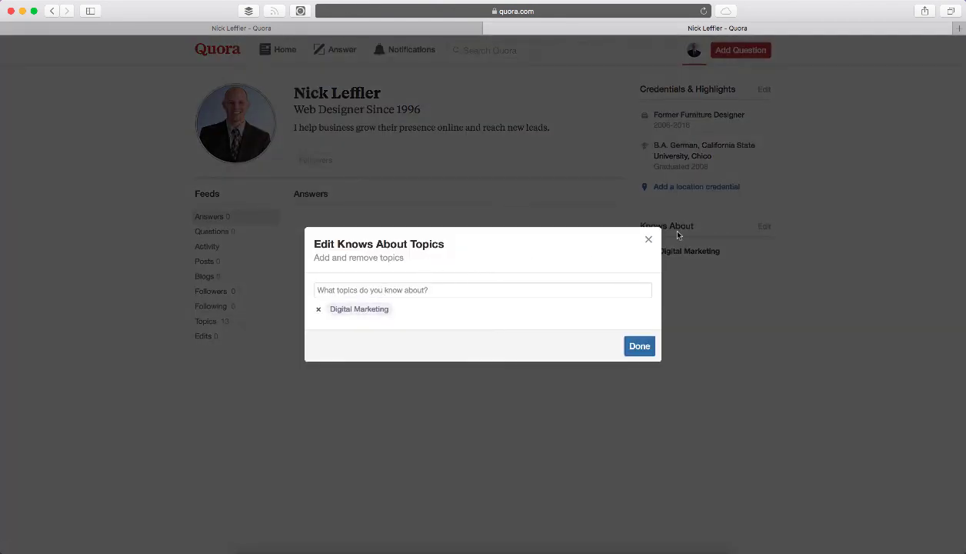
{"action": "left_click", "coordinate": [649, 240]}
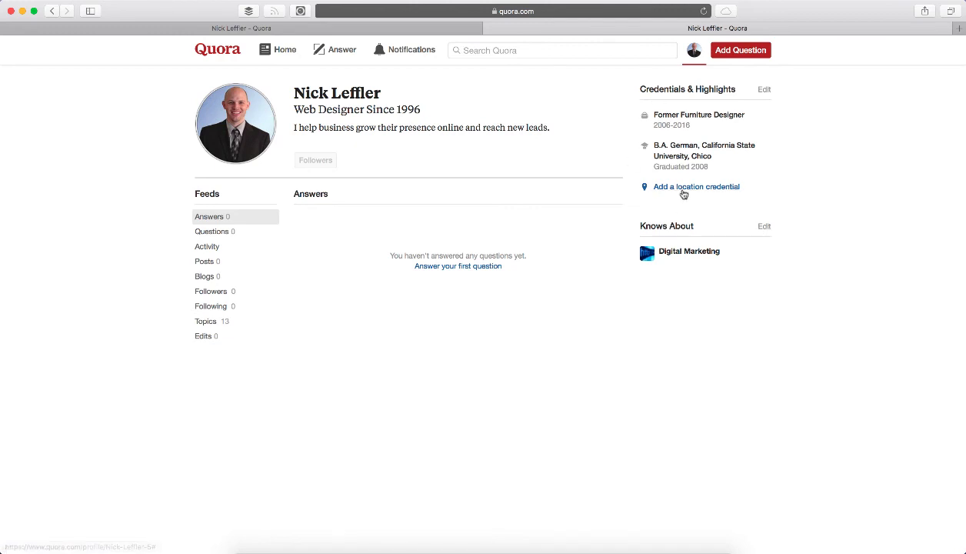
{"action": "left_click", "coordinate": [763, 227]}
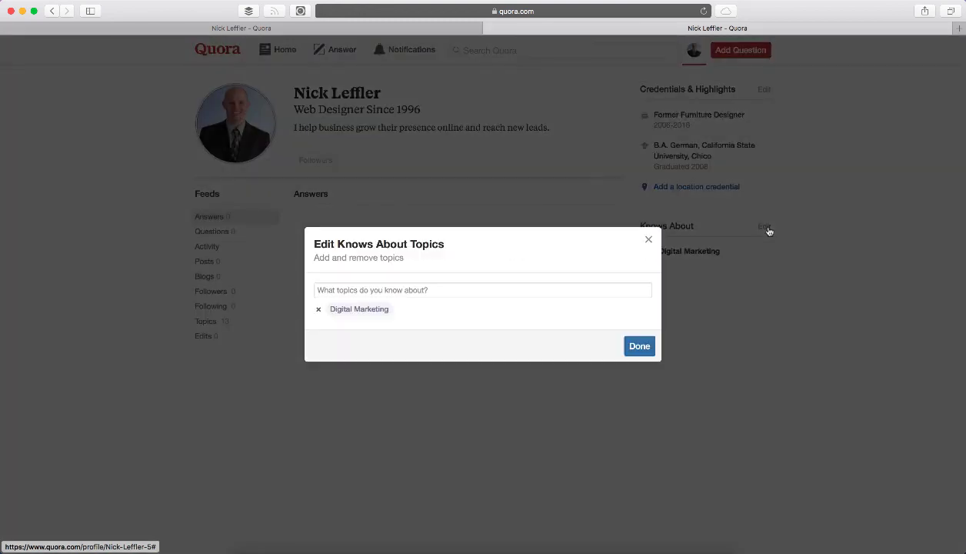
{"action": "left_click", "coordinate": [318, 311]}
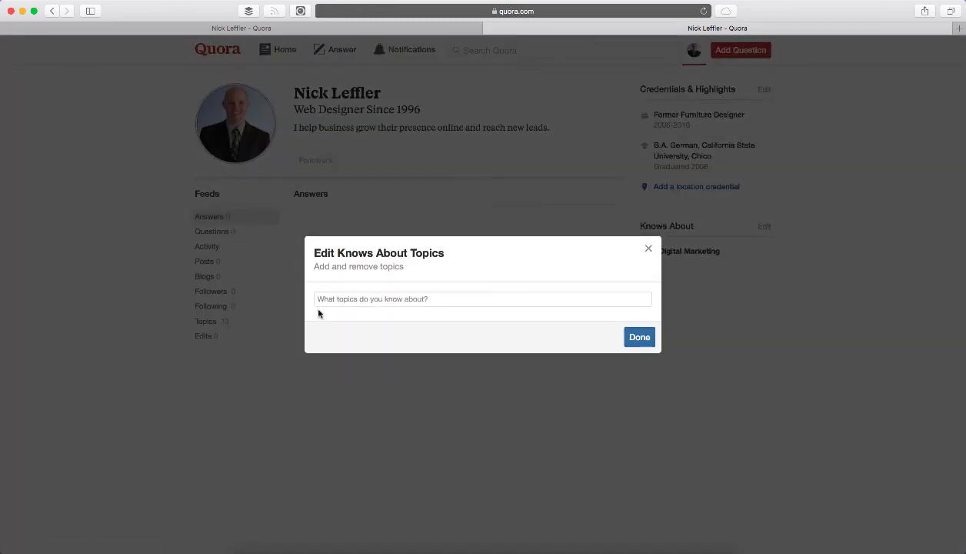
{"action": "left_click", "coordinate": [638, 337]}
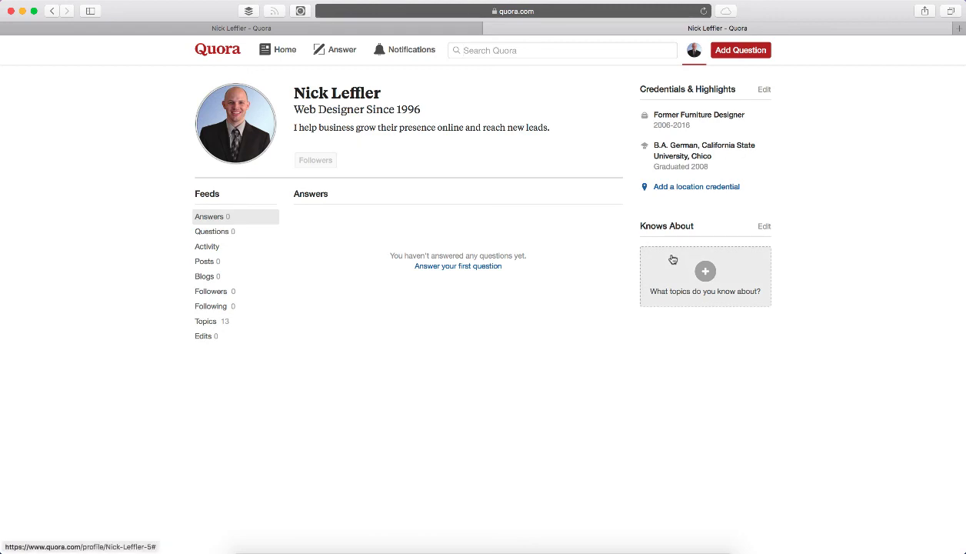
Return to the answer feed and look through the questions suggested under Questions for You
{"action": "left_click", "coordinate": [350, 62]}
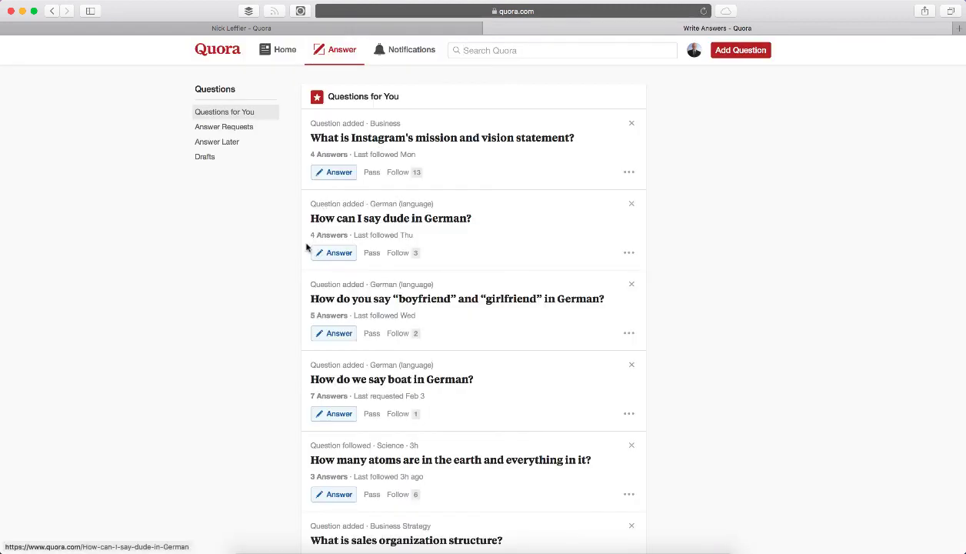
{"action": "scroll", "coordinate": [306, 246], "scroll_direction": "down", "scroll_amount": 5}
{"action": "scroll", "coordinate": [305, 247], "scroll_direction": "up", "scroll_amount": 5}
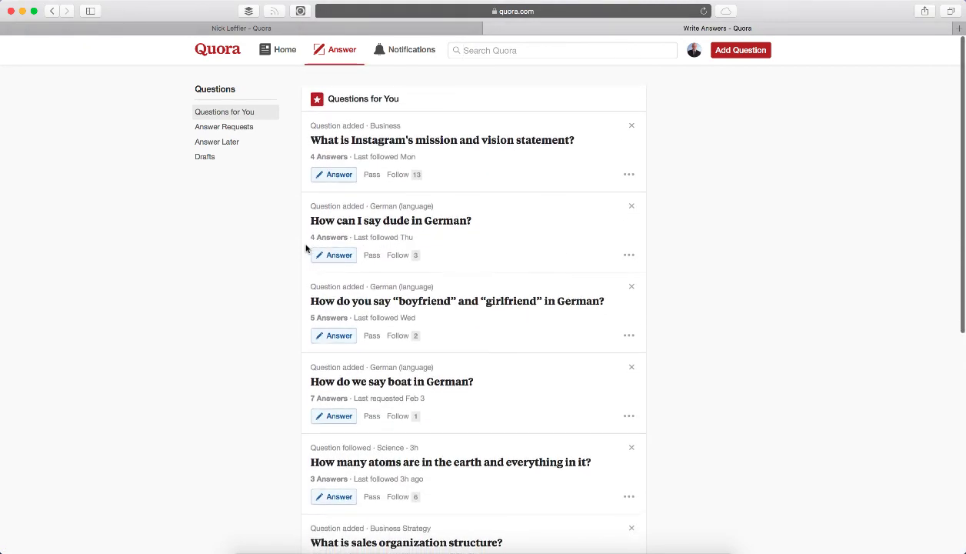